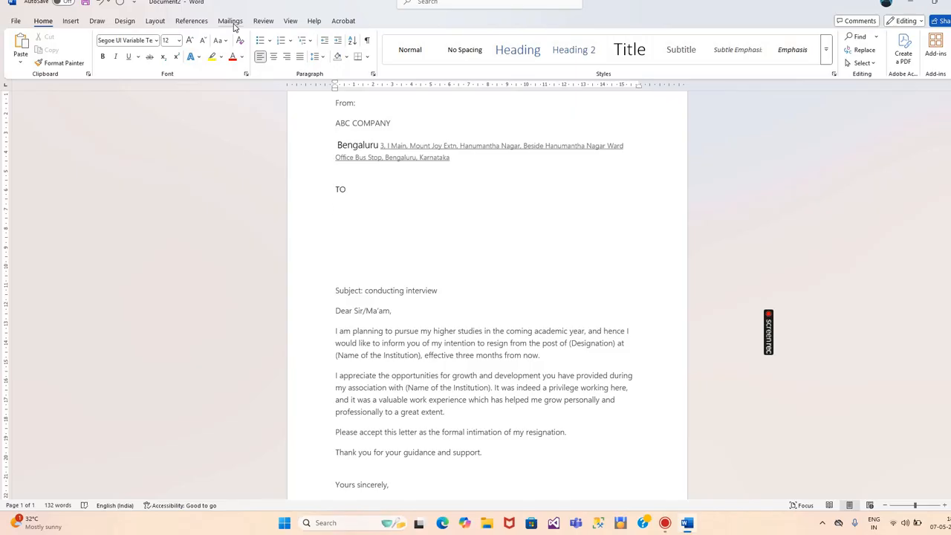
Make the document a Letters mail merge from the Mailings tab
click(230, 20)
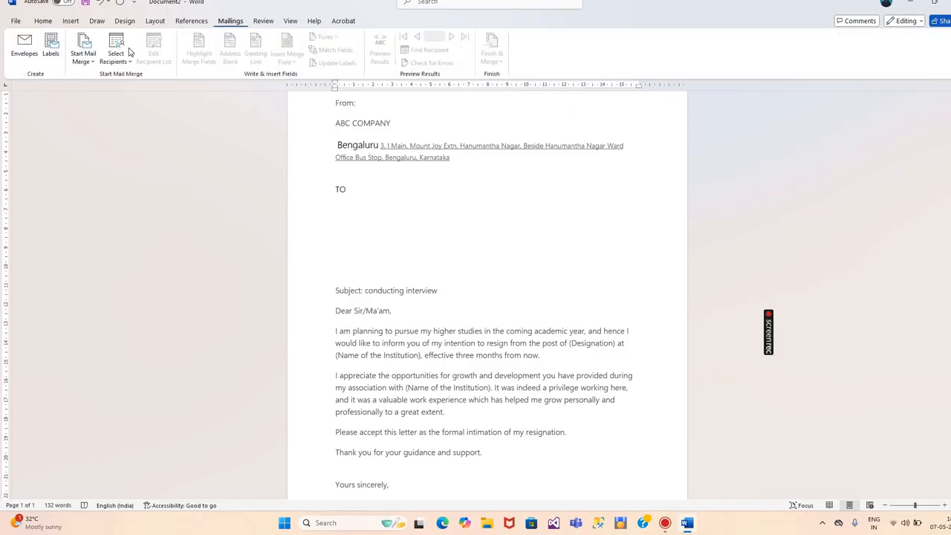
click(91, 58)
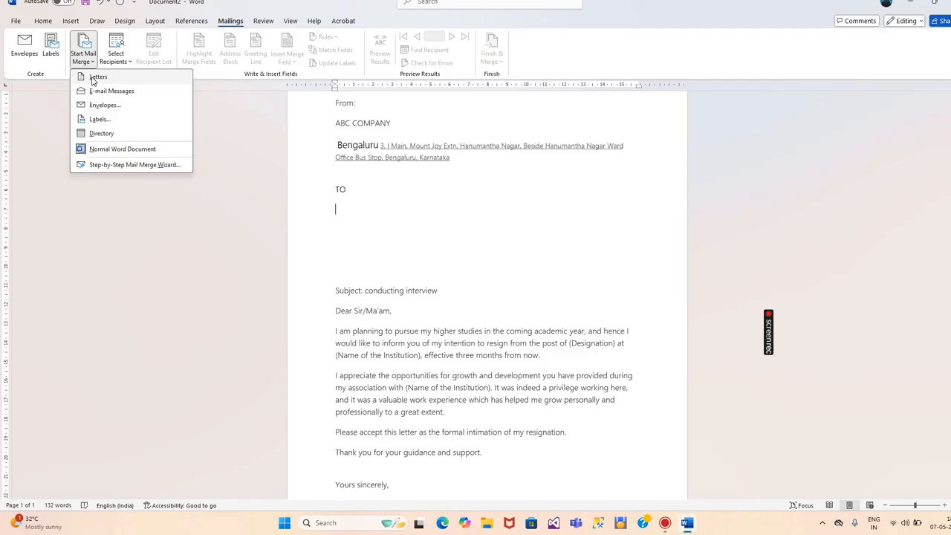
click(95, 77)
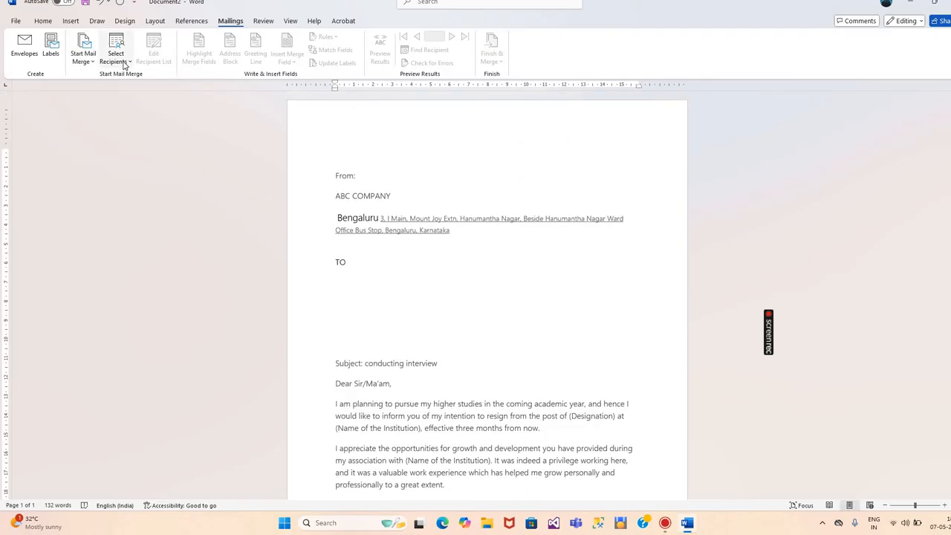
Bring up the Select Recipients choices for the recipient source
click(123, 63)
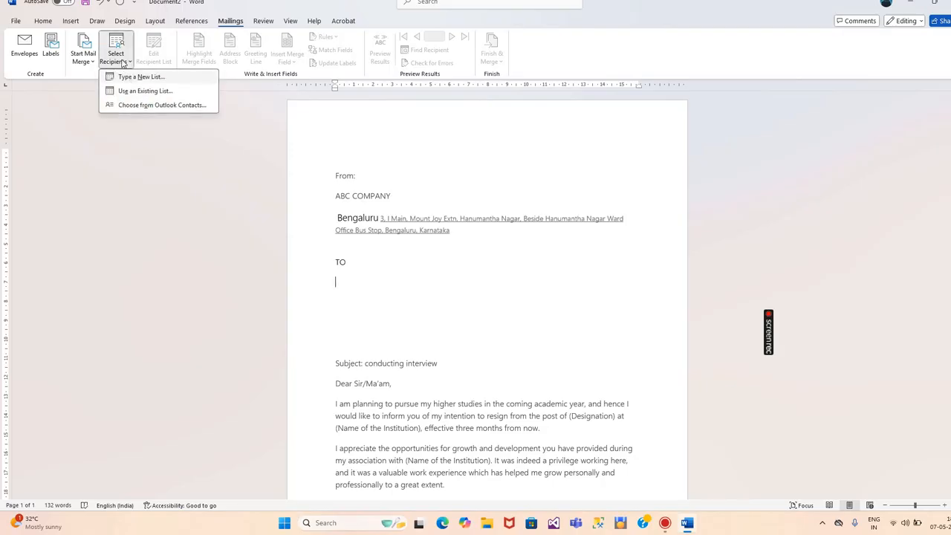
click(120, 50)
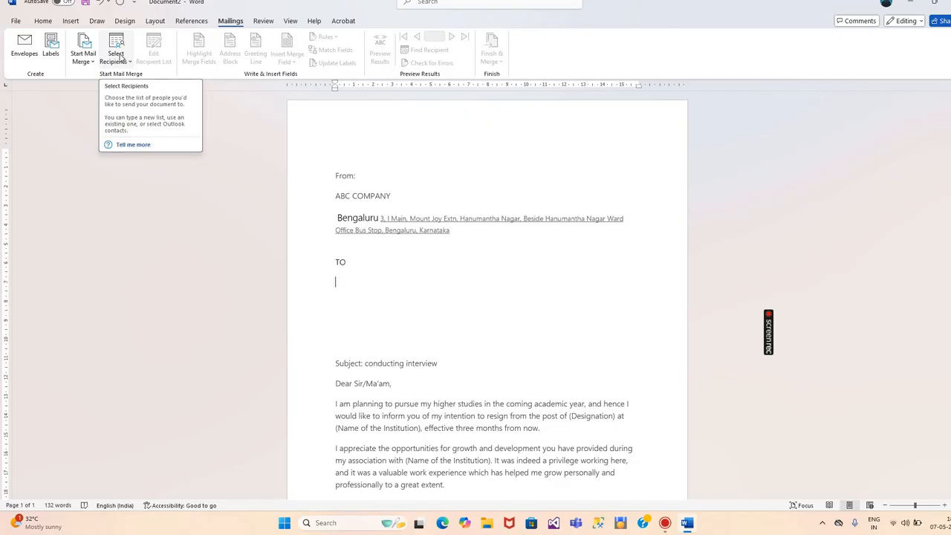
click(119, 56)
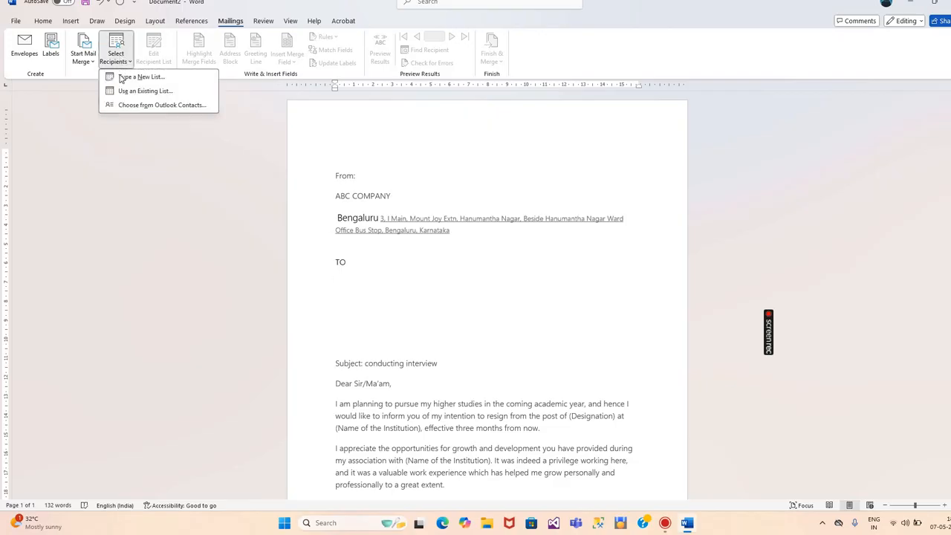
Start a new typed recipient list, clear the Title cell, and go to Customize Columns
click(121, 77)
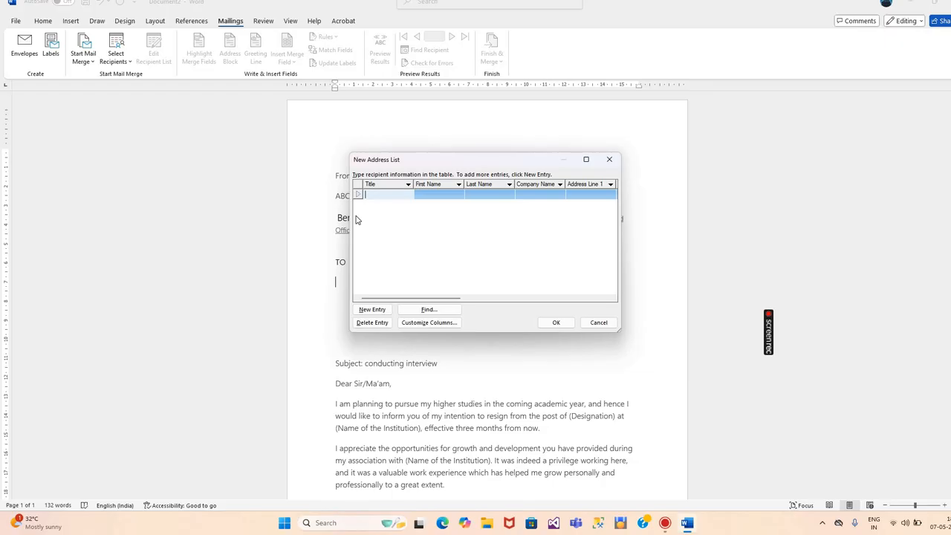
text(Babu)
key(BackSpace)
key(BackSpace)
key(BackSpace)
key(BackSpace)
click(414, 324)
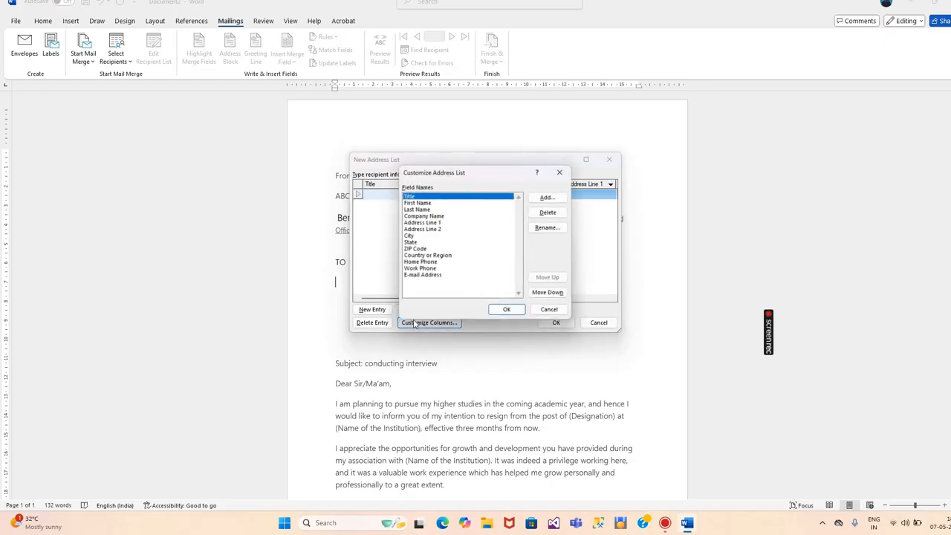
Delete the Title, Company Name and Address Line 2 fields from the address list
click(547, 213)
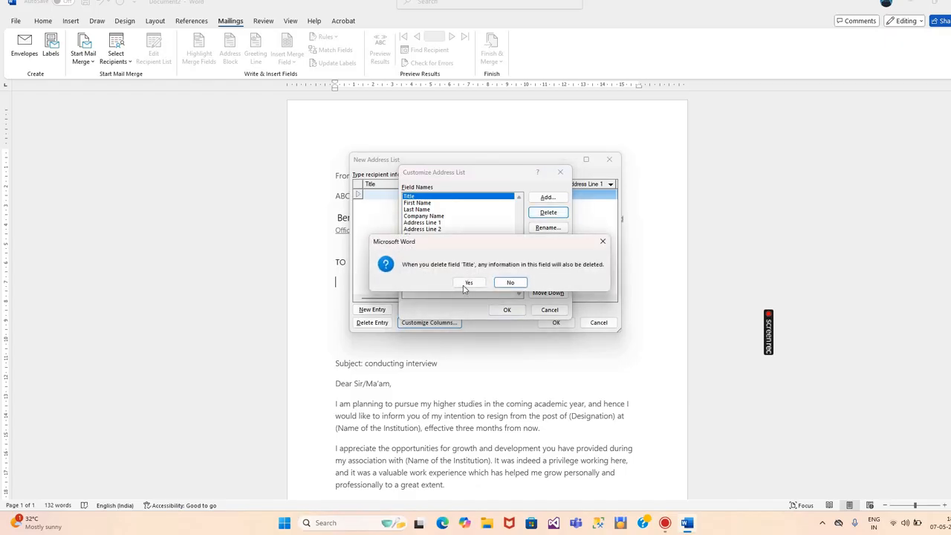
click(468, 283)
click(446, 203)
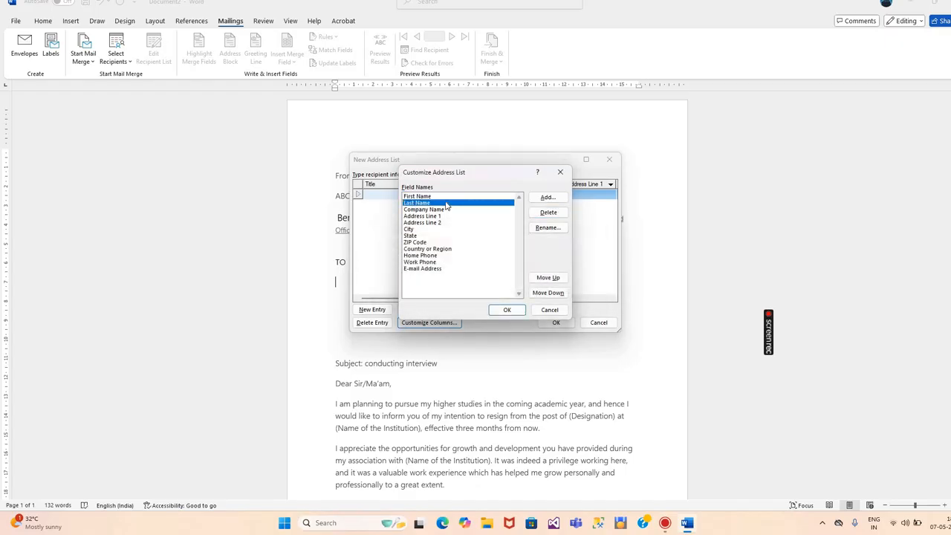
click(446, 210)
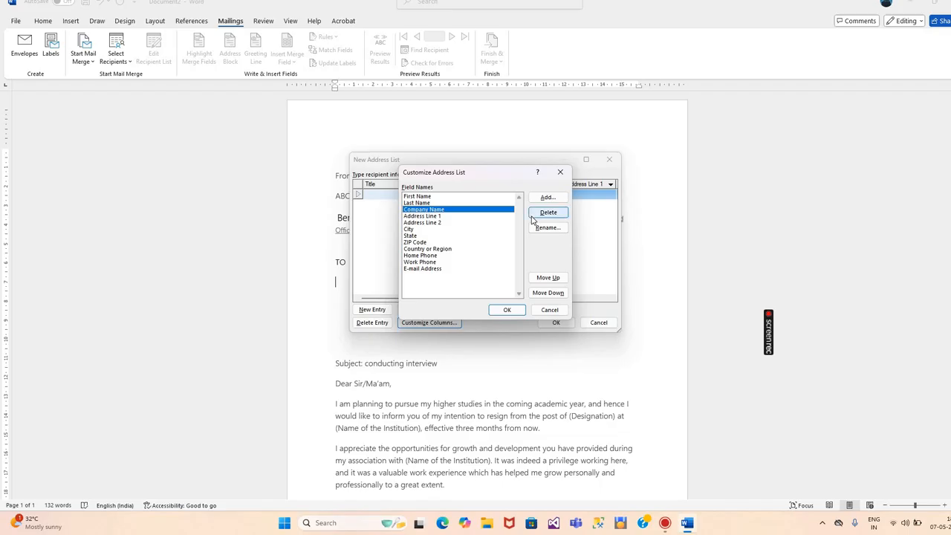
click(546, 213)
click(469, 282)
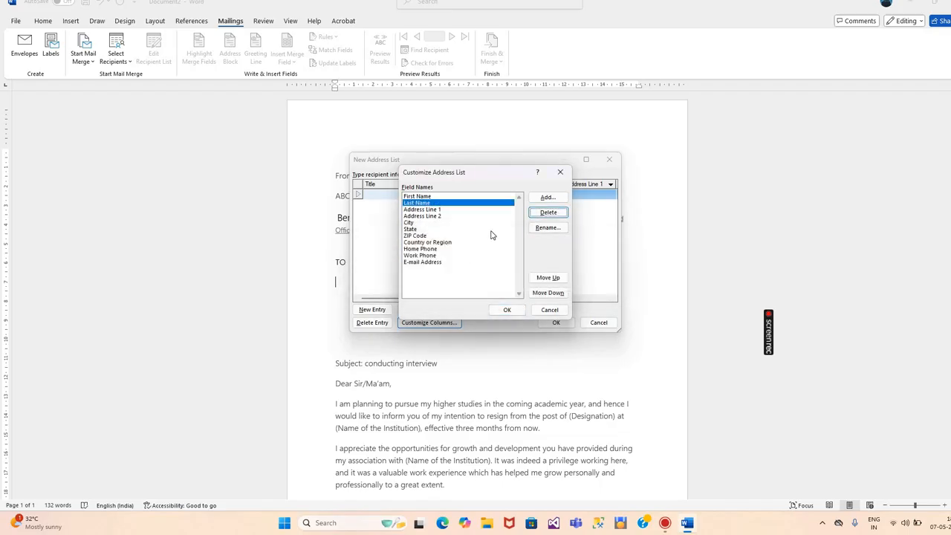
click(468, 216)
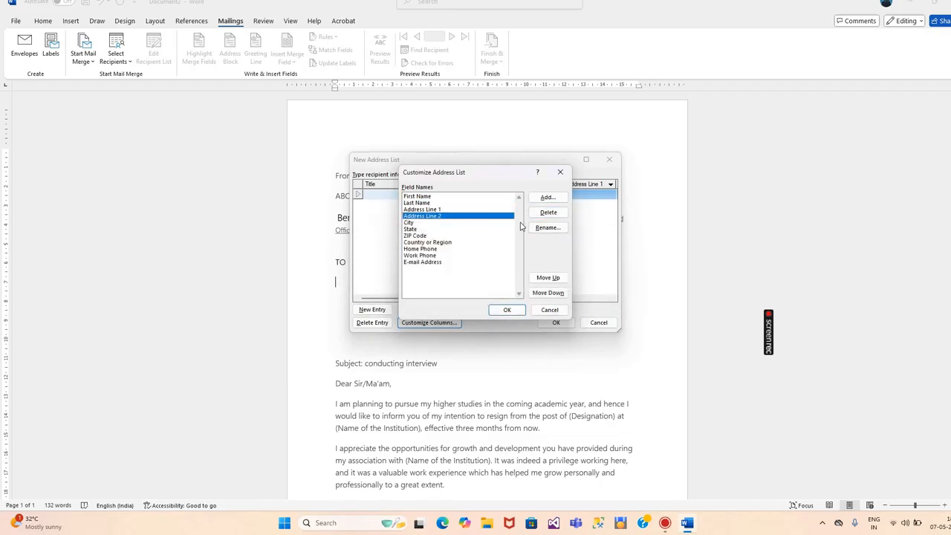
click(547, 212)
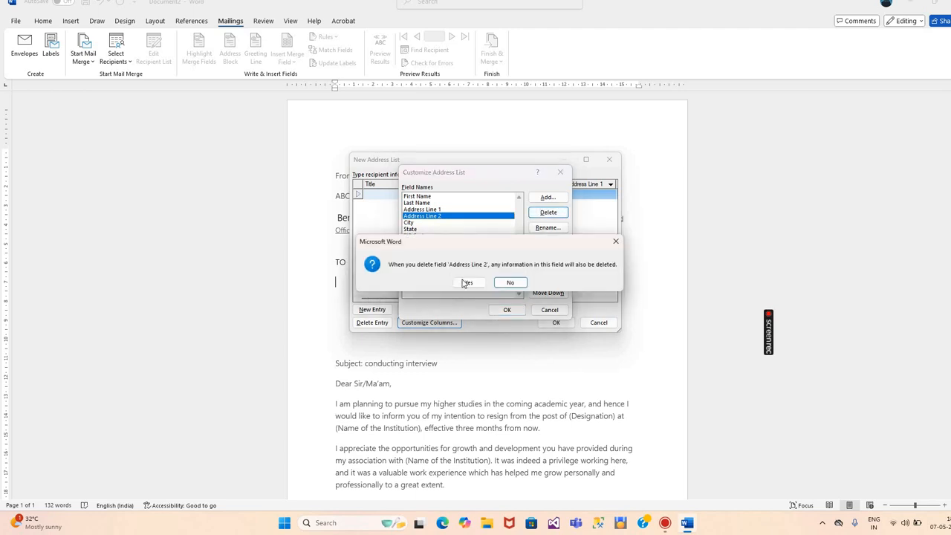
click(468, 282)
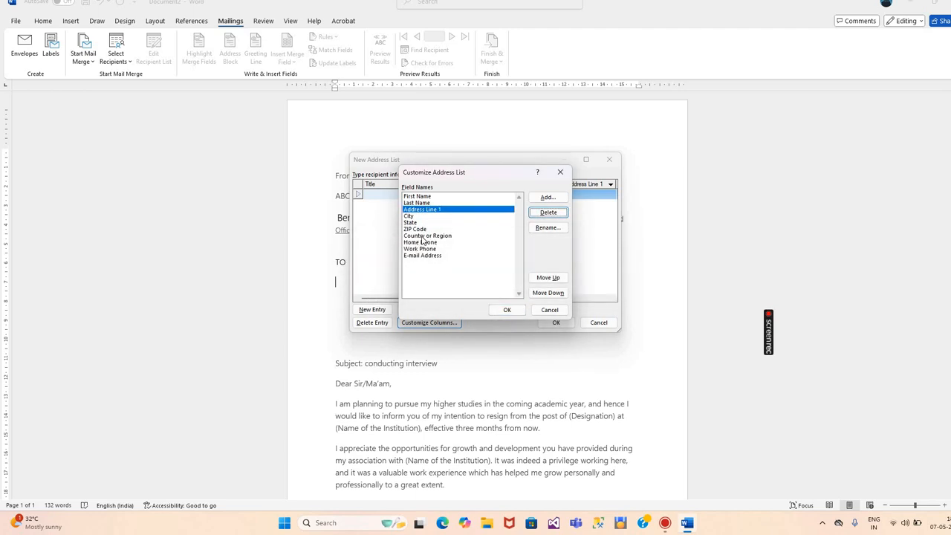
Delete the Country or Region, Home Phone and Work Phone fields, then accept the list
click(422, 236)
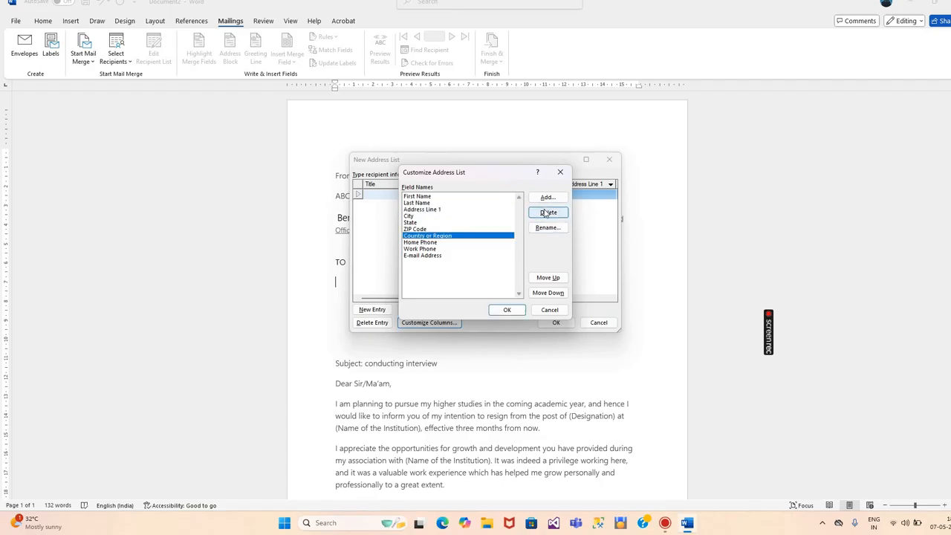
click(548, 212)
click(466, 283)
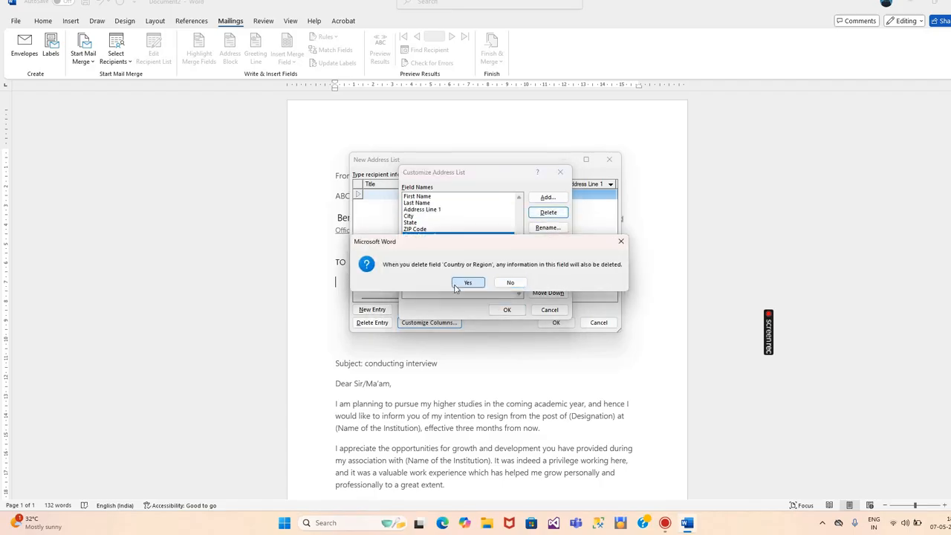
click(452, 236)
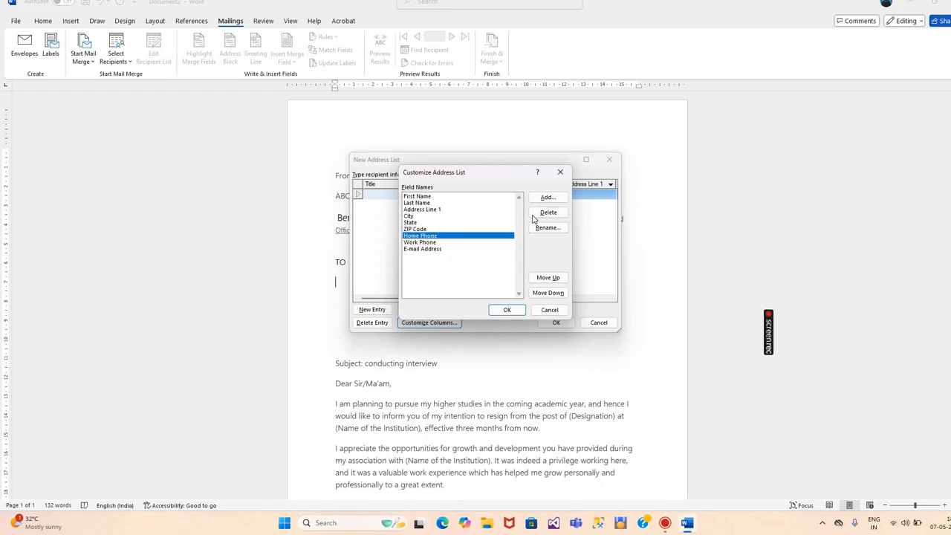
click(547, 212)
click(470, 282)
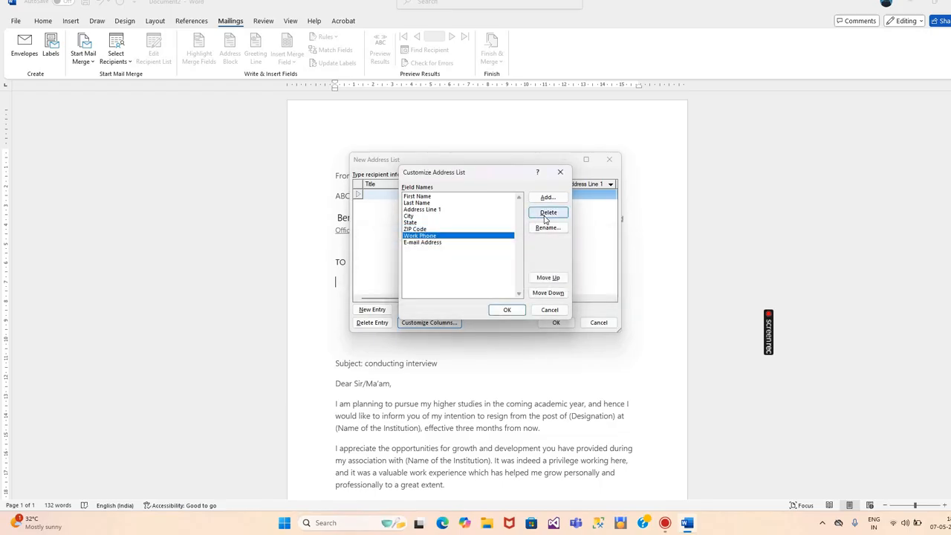
click(548, 213)
key(Return)
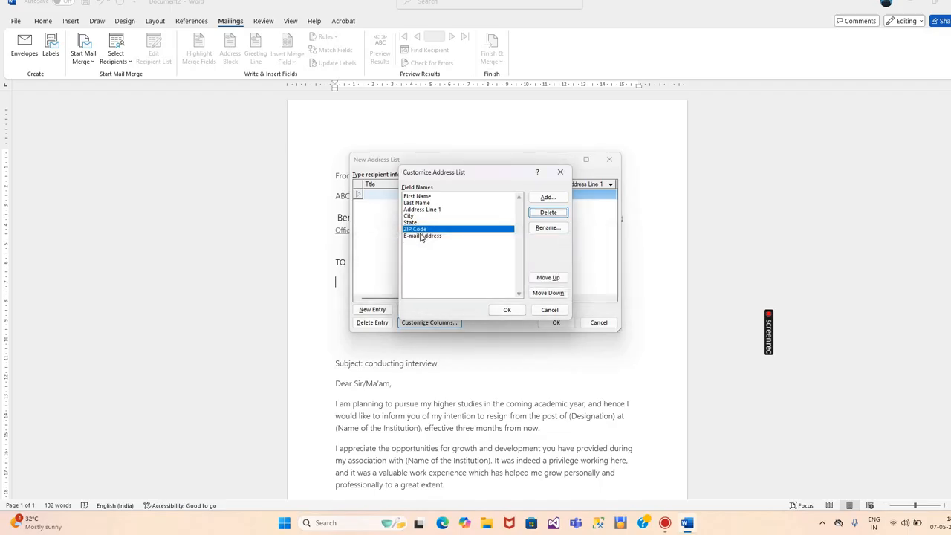
click(507, 310)
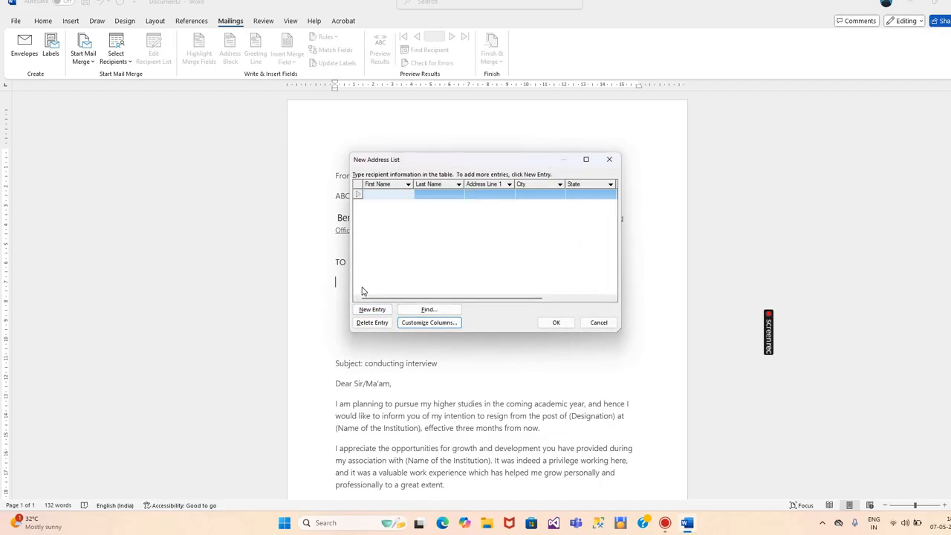
Enter the first recipient's name, street address, city kannur and state kerala
text(b)
key(BackSpace)
text(Babu)
click(421, 196)
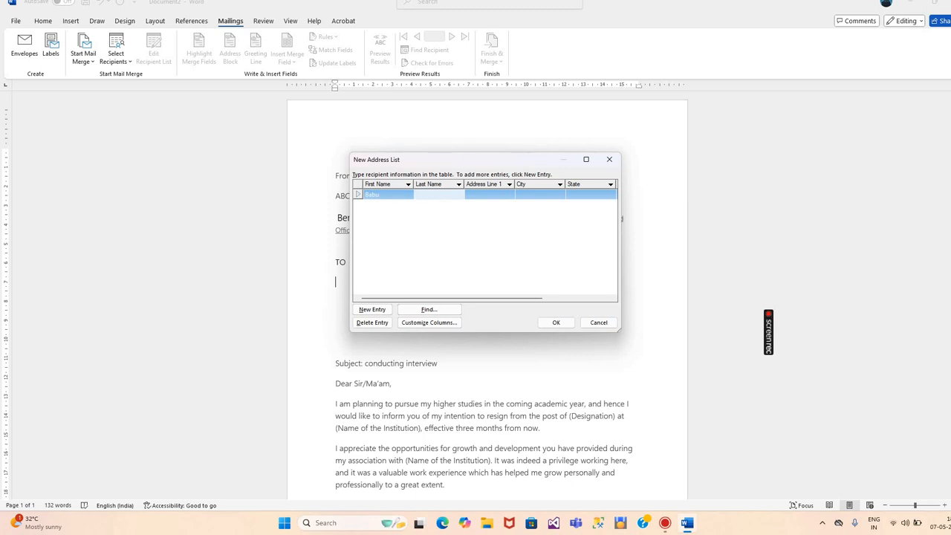
text(vp)
click(482, 194)
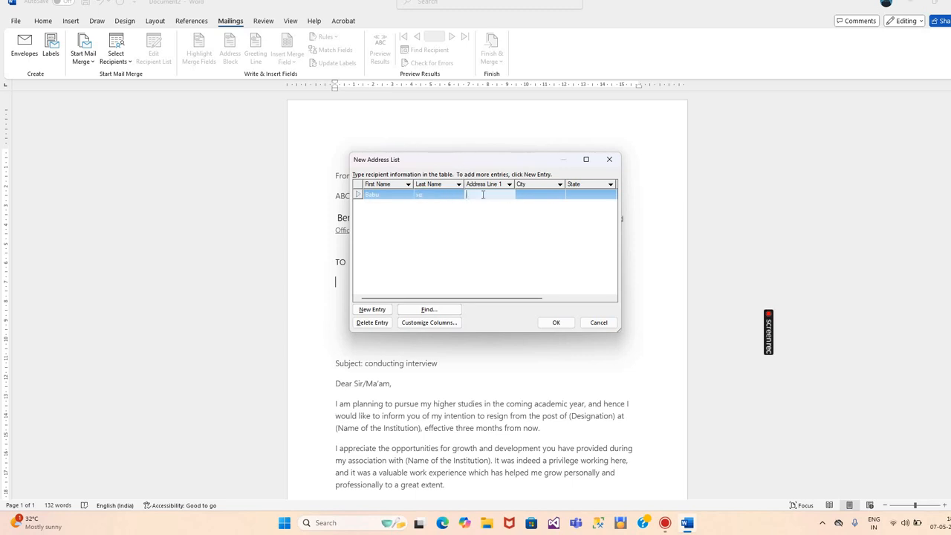
text(jhjdkhddhhddd)
click(540, 202)
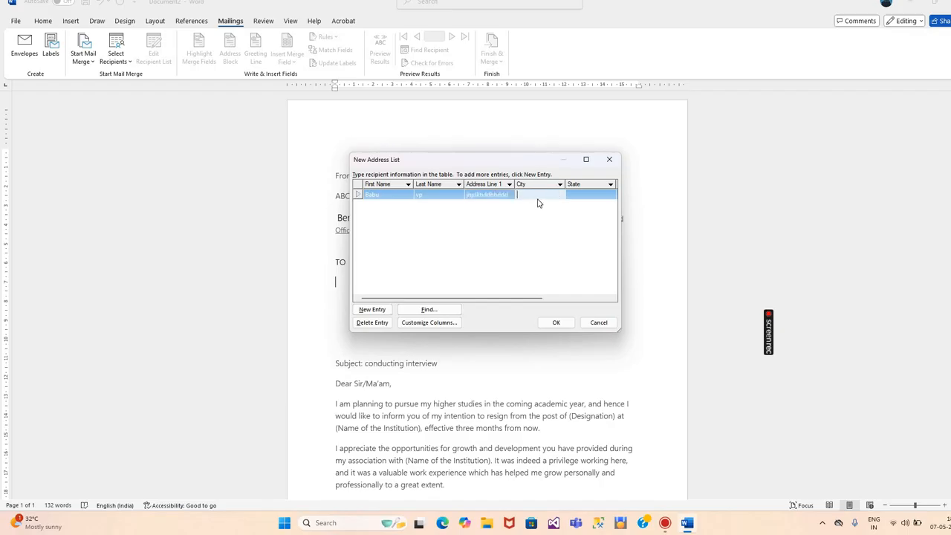
text(kannur)
click(580, 199)
text(ker)
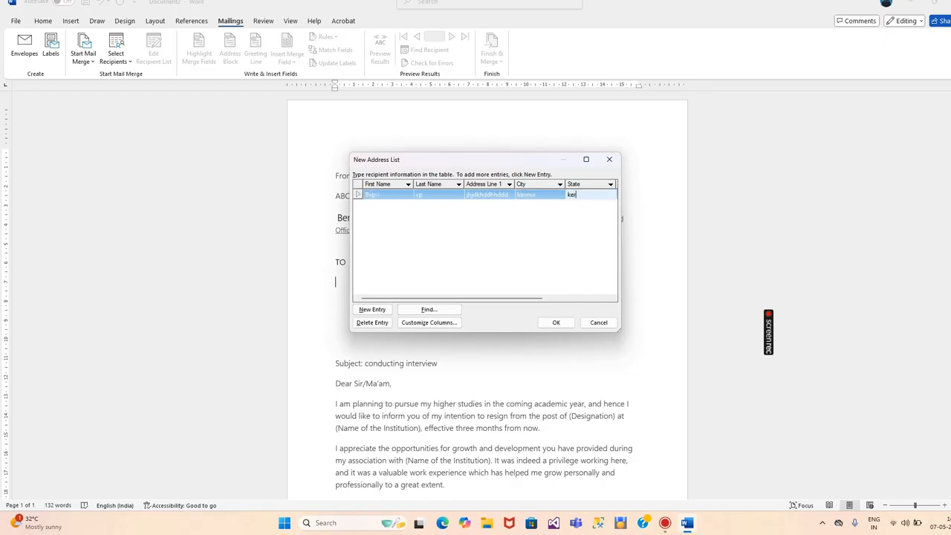
text(ala)
Fill in the first recipient's ZIP code 670693 and e-mail address
click(548, 299)
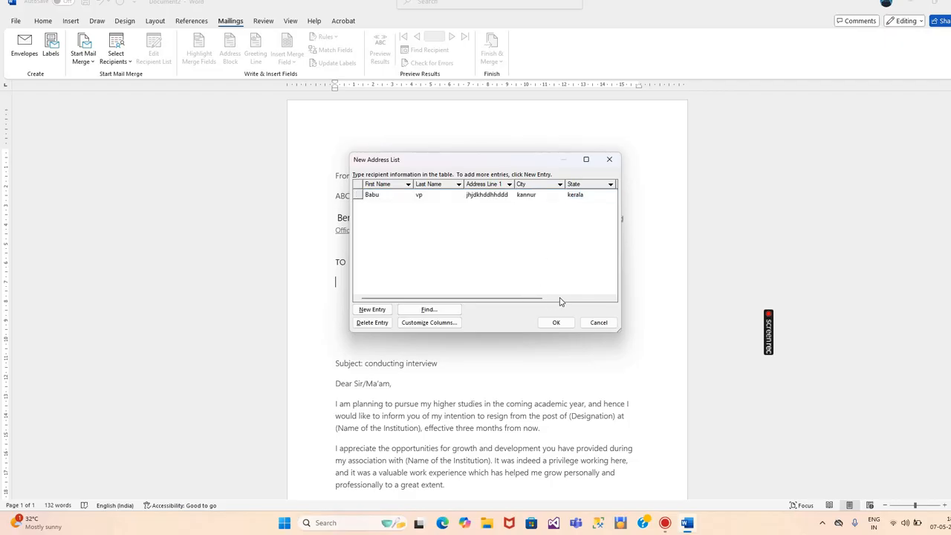
click(560, 298)
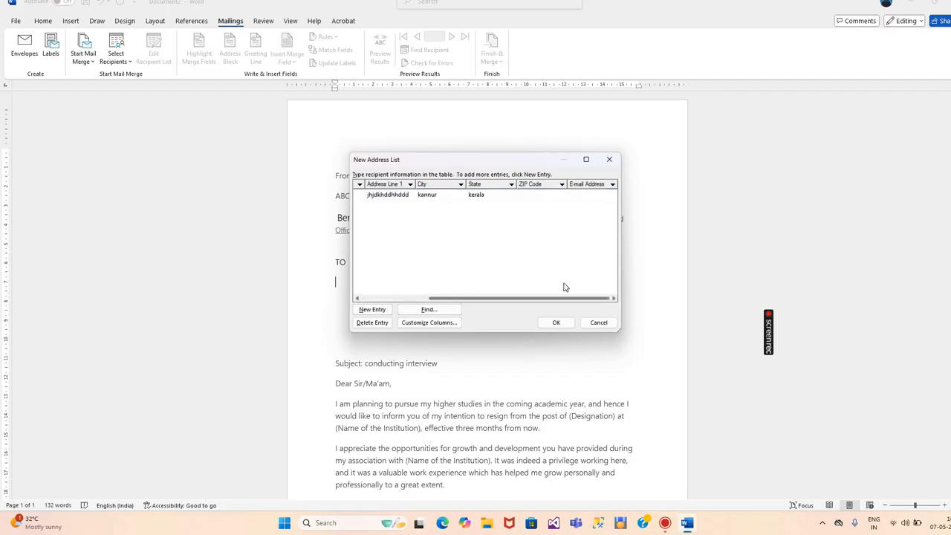
click(535, 194)
text(670693)
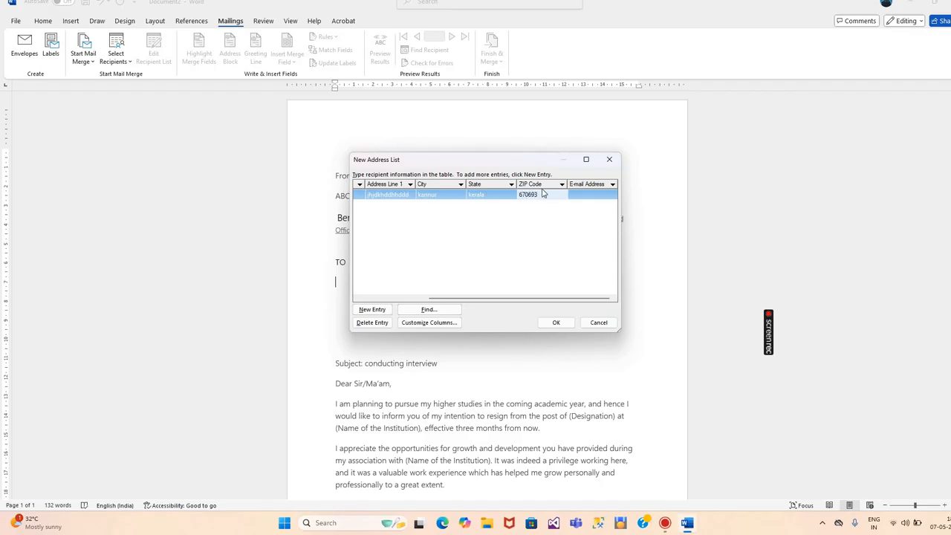
click(578, 195)
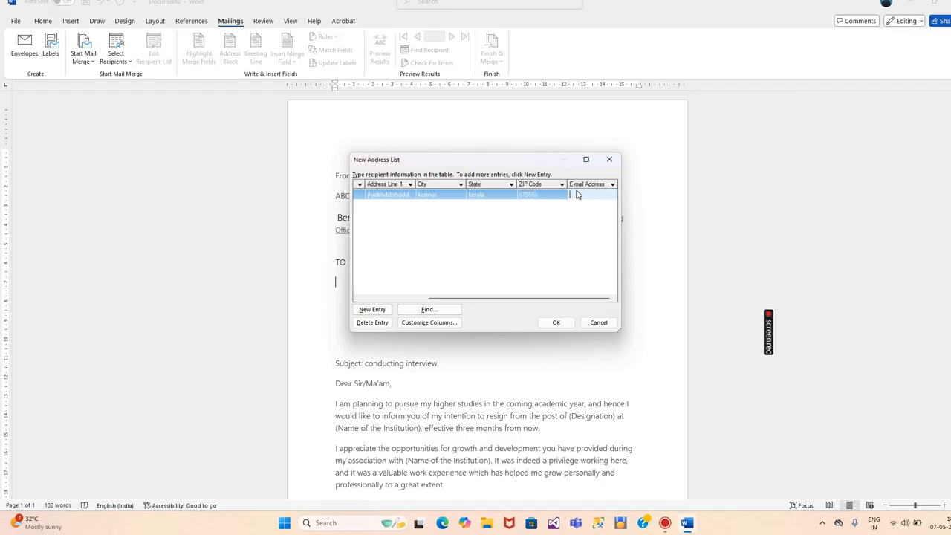
Add a second recipient with name, street address, city pannor and state kerala
click(371, 309)
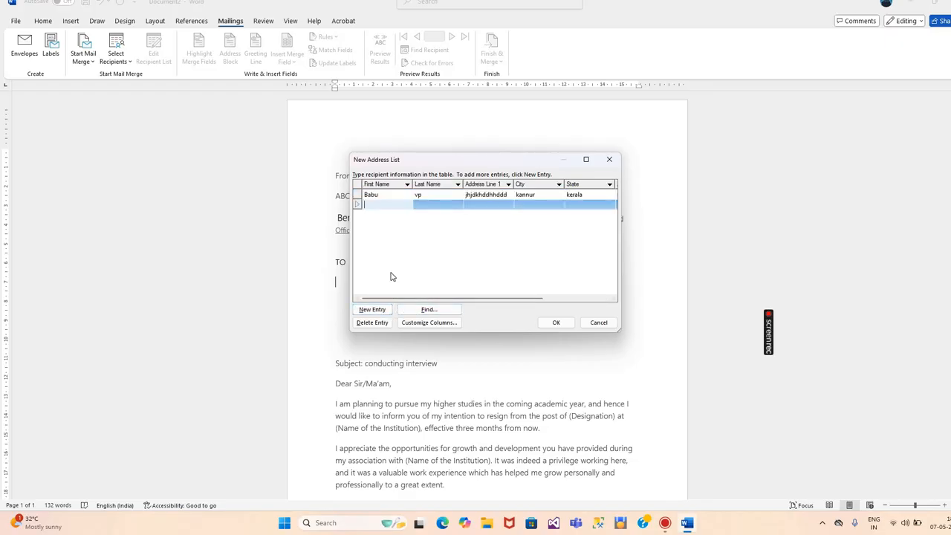
text(suresh)
click(426, 210)
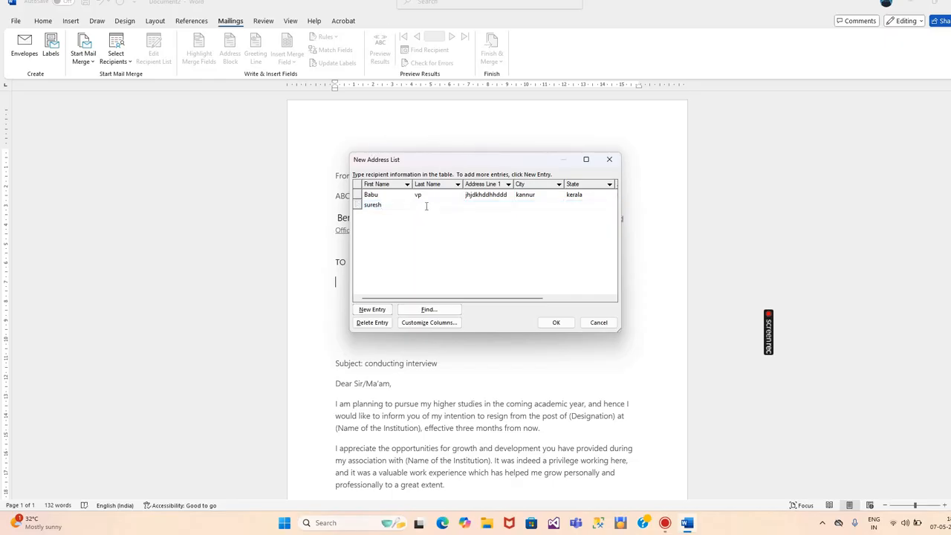
click(426, 206)
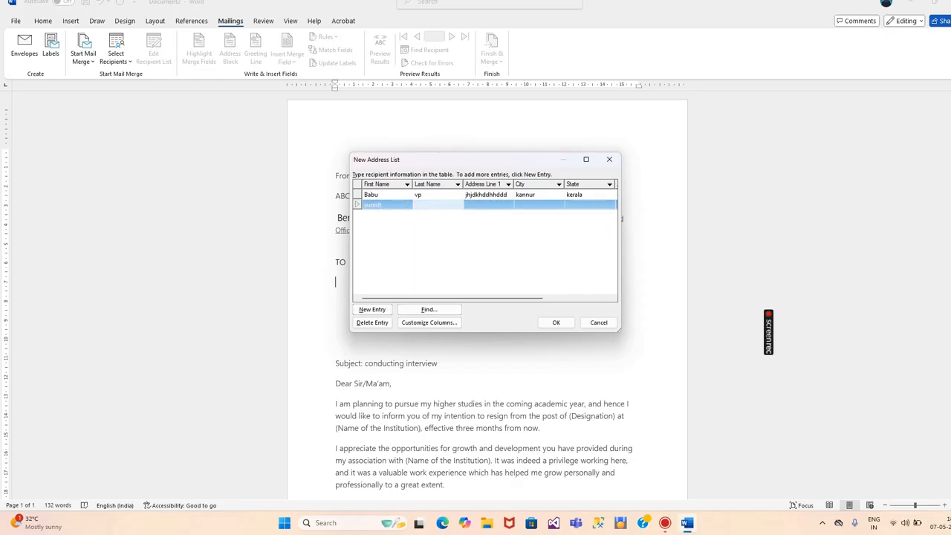
text(jk)
click(489, 206)
click(488, 207)
text(kjhijskkhiijsjjs)
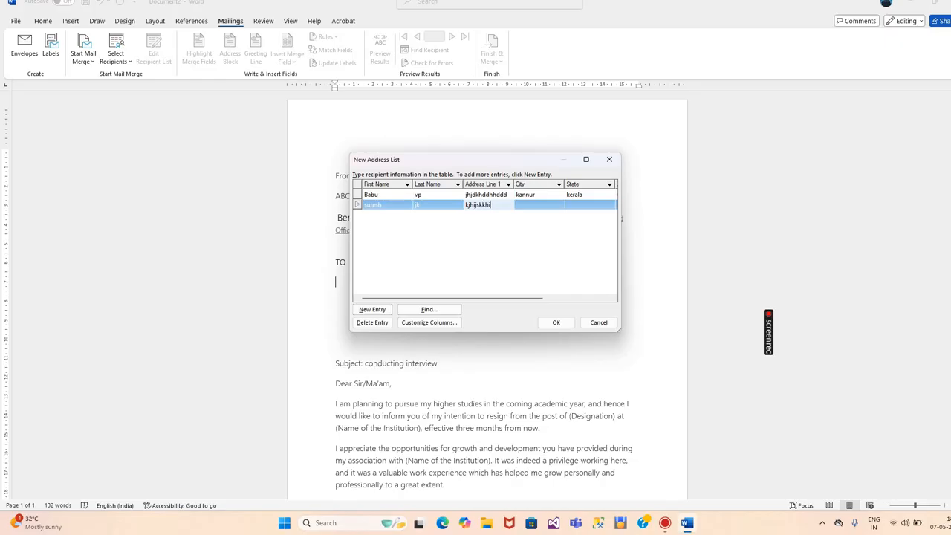
click(532, 203)
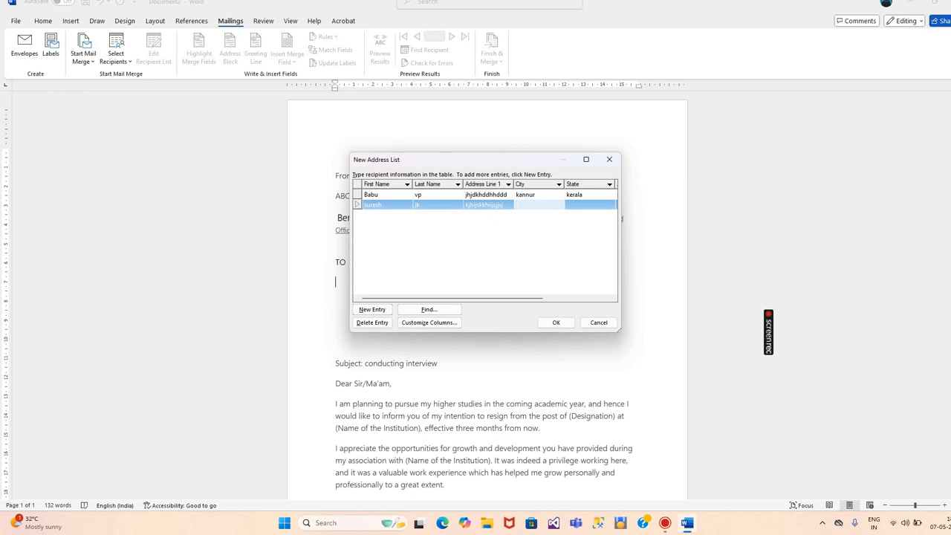
text(pannor)
click(581, 205)
text(kerala)
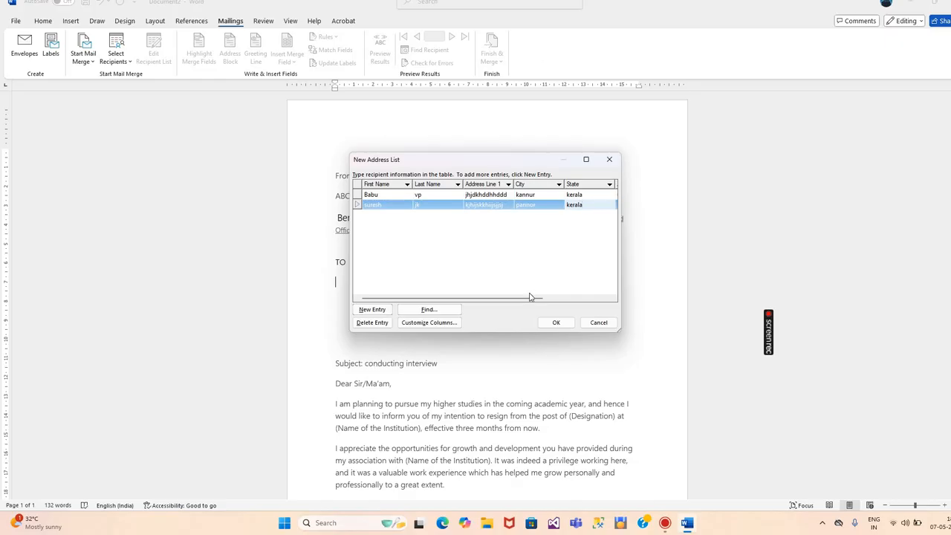
Give the second recipient ZIP 658236 and an e-mail address with 'gmail' spelled correctly
drag(528, 299, 613, 287)
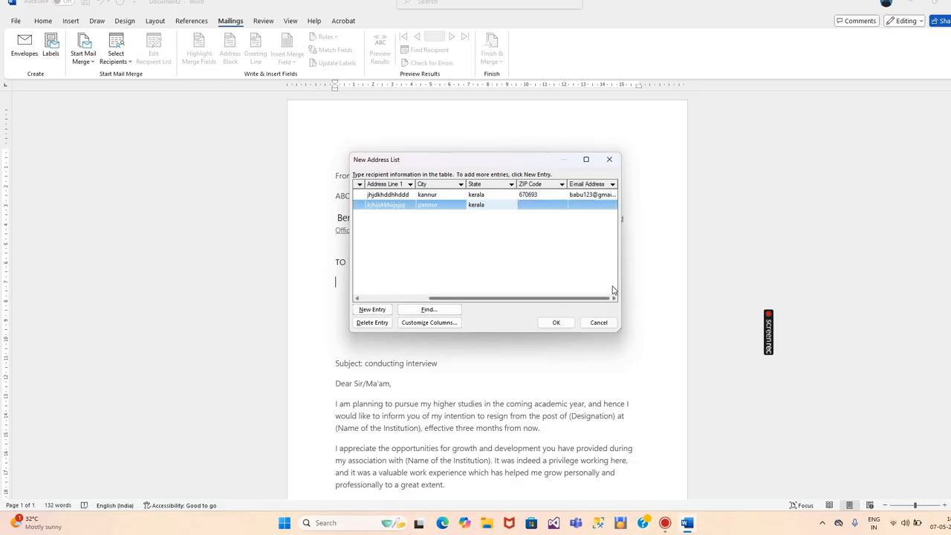
click(546, 206)
text(6)
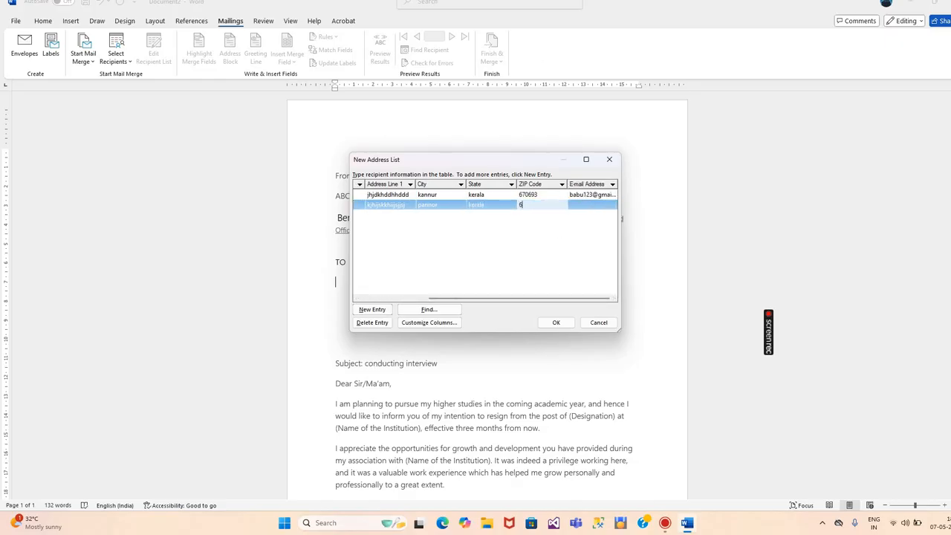
text(58236)
click(582, 204)
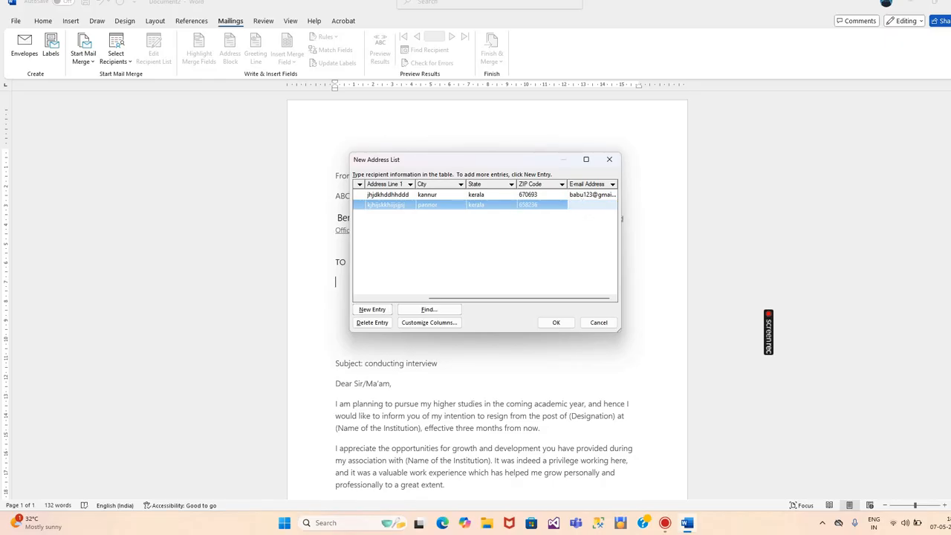
click(594, 206)
key(BackSpace)
text(a)
click(385, 309)
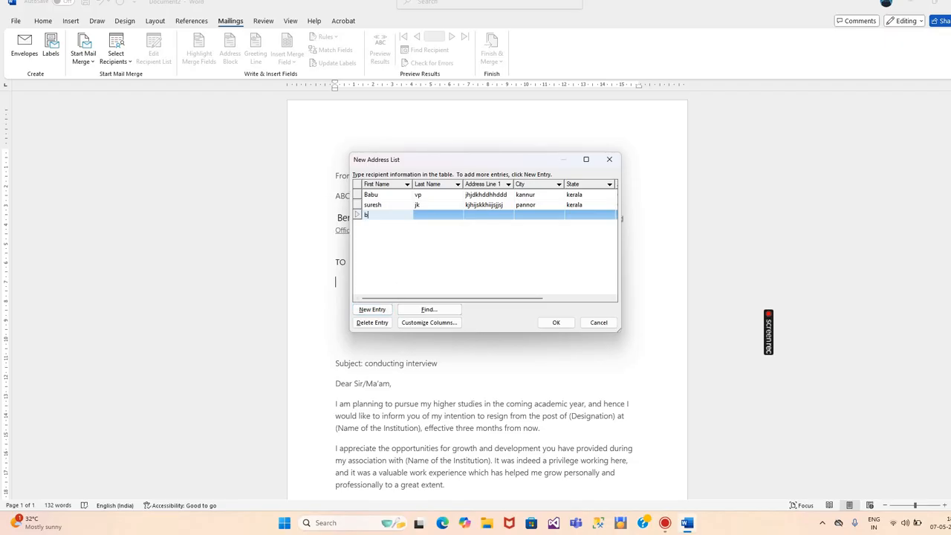
Enter the third recipient's name, street address, city parvoor and state
key(BackSpace)
text(Balan)
key(Tab)
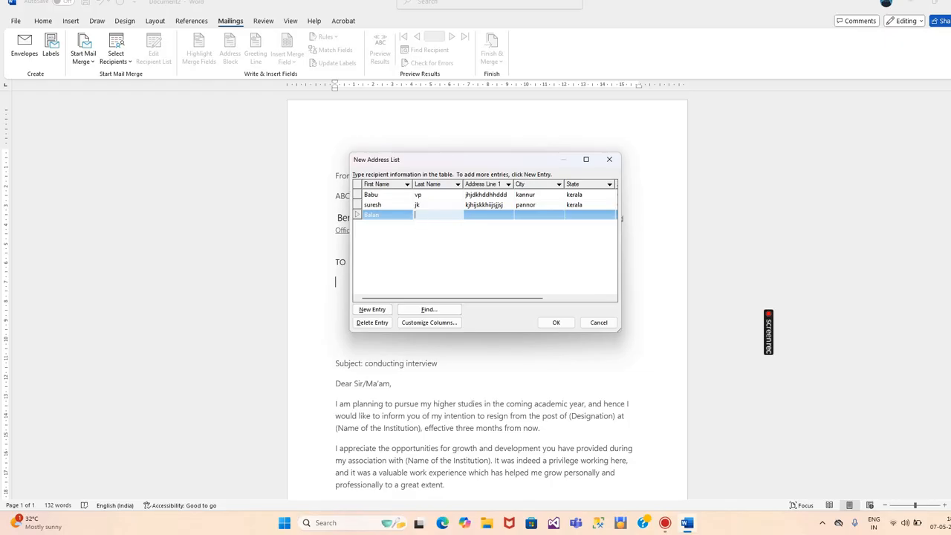
text(R)
click(466, 214)
text(js)
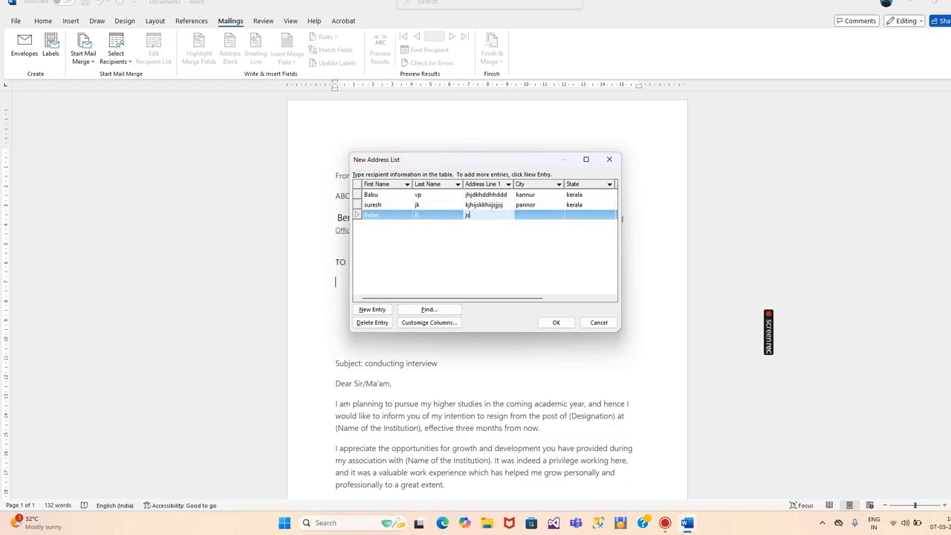
text(djkhdlajlkjd)
click(527, 214)
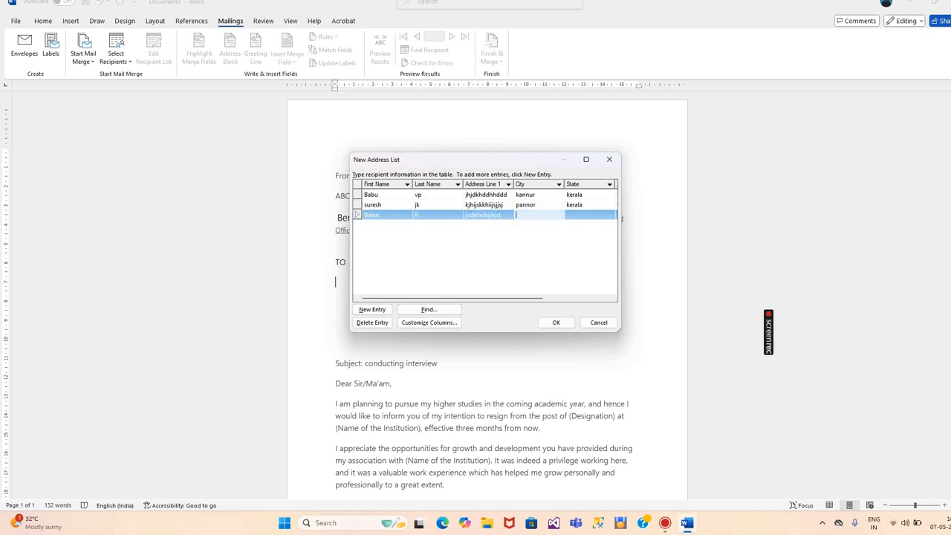
text(parvp)
key(BackSpace)
text(oor)
click(589, 217)
text(ka)
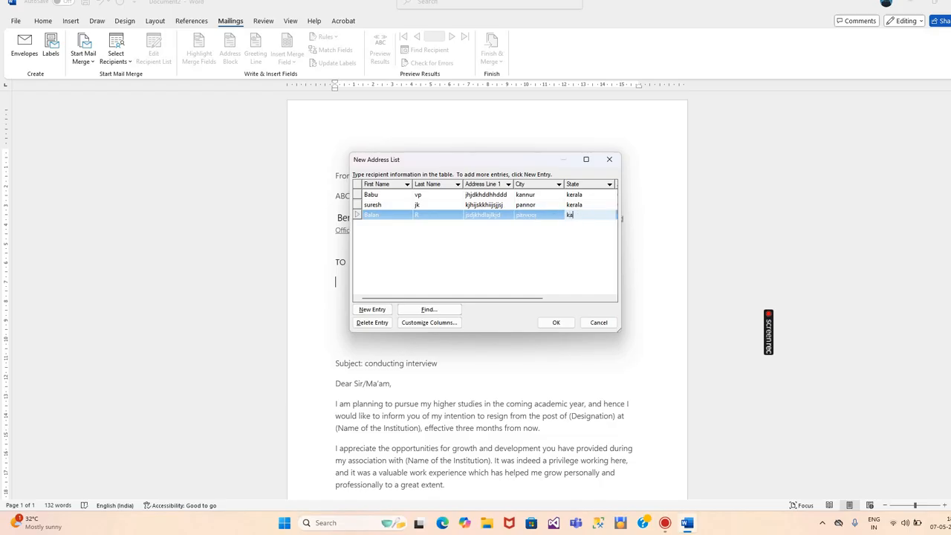
text(erala)
Correct the state to kerala and add ZIP 698233 and the third recipient's e-mail
key(Tab)
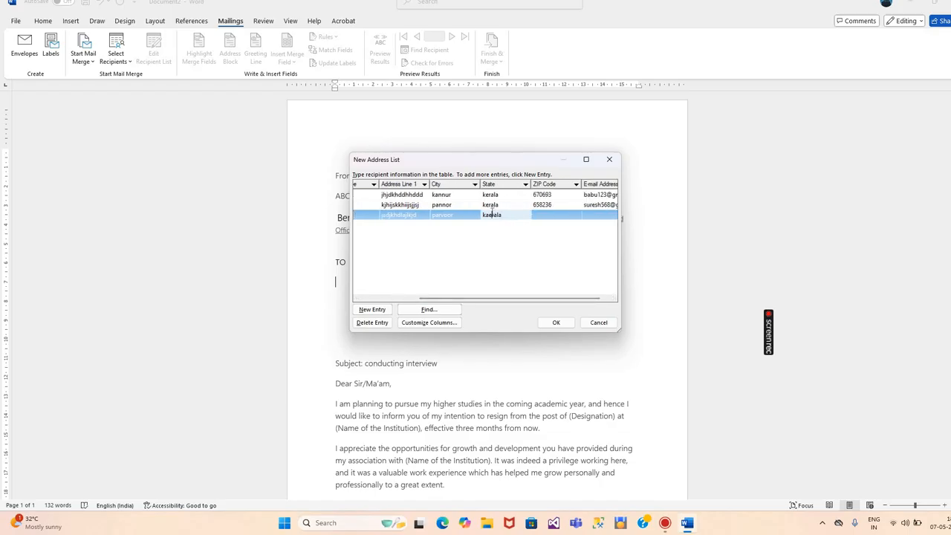
key(BackSpace)
key(BackSpace)
text(e)
click(559, 214)
text(6)
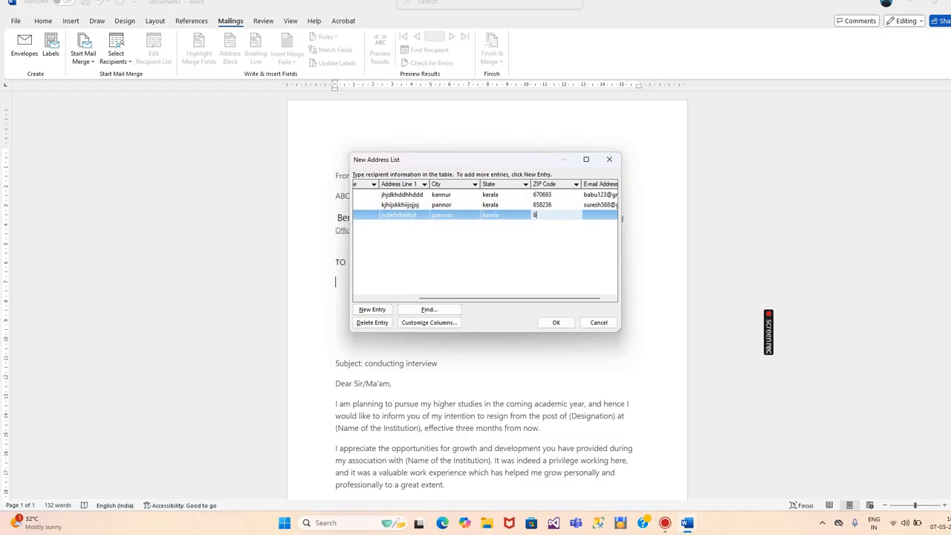
text(98233)
click(586, 214)
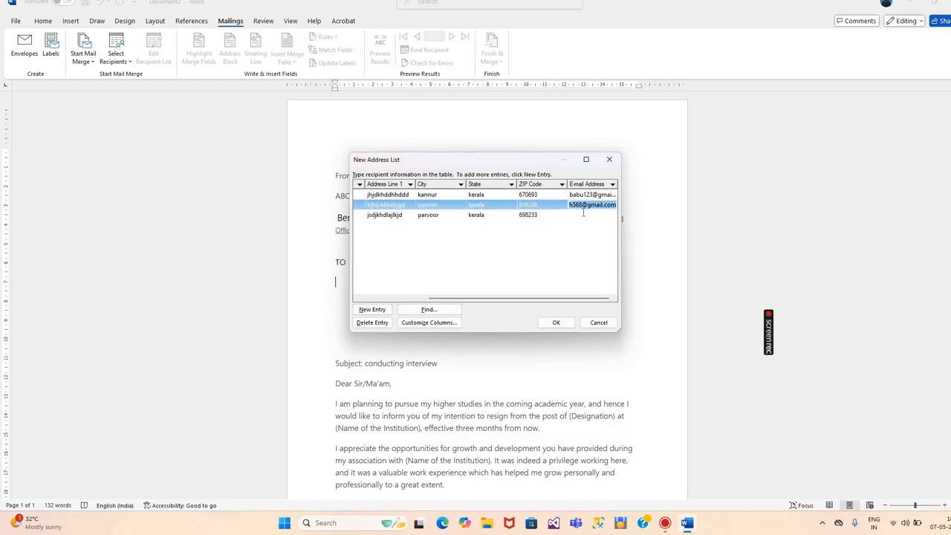
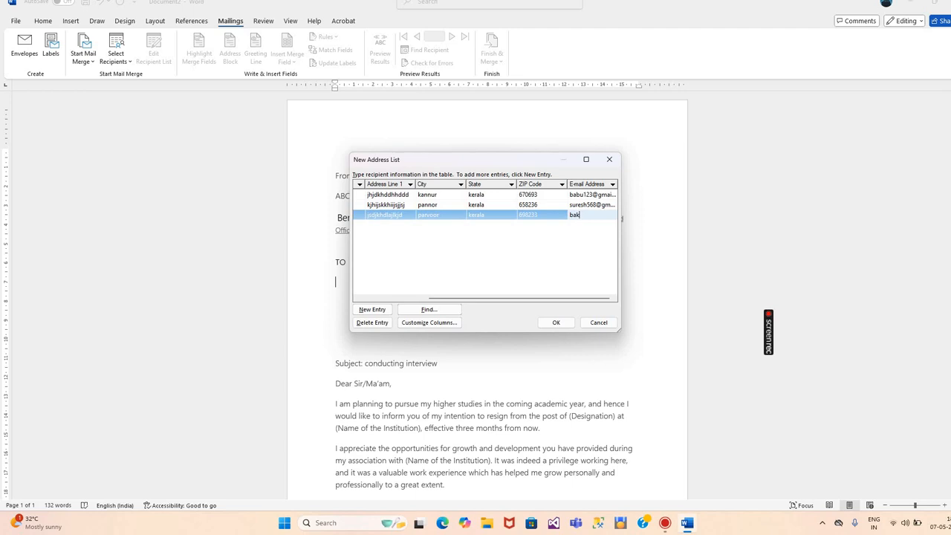
drag(487, 298, 419, 299)
Add a fourth recipient with name, street address, city kochi and state kerala
click(372, 309)
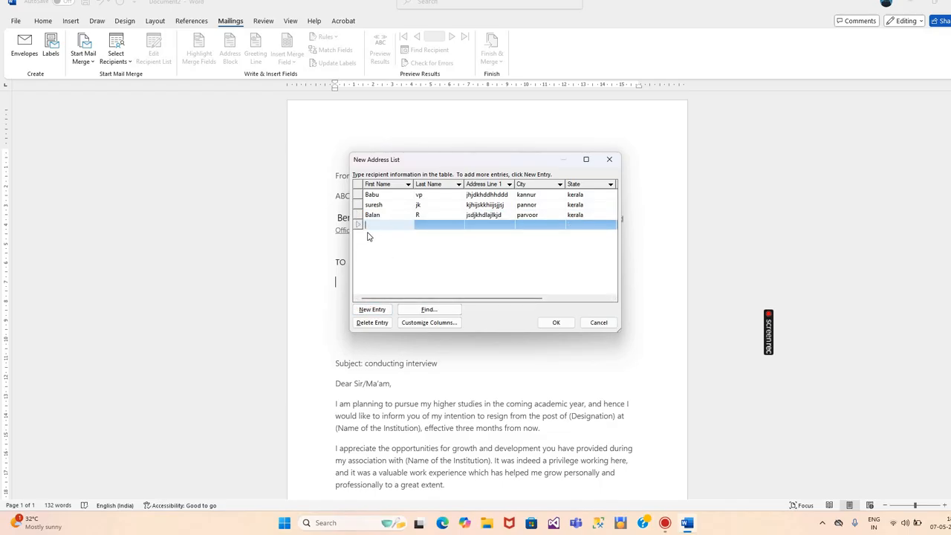
text(b)
key(BackSpace)
text(jinto)
click(436, 227)
text(v)
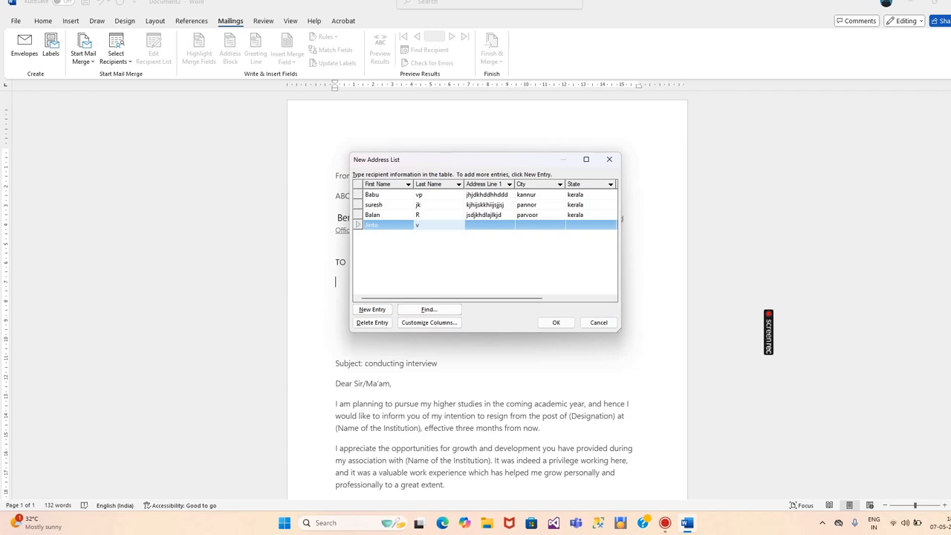
text(p)
click(472, 223)
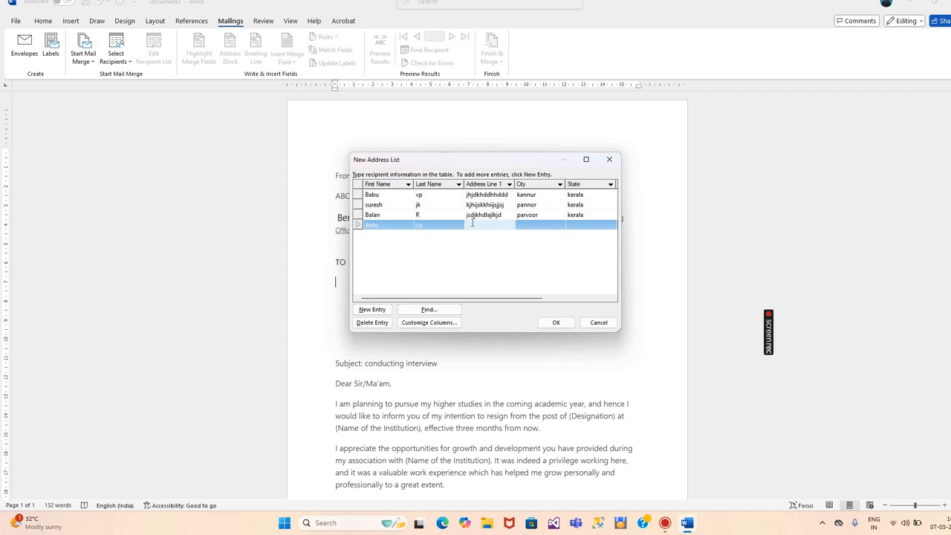
text(hhkhkbjjkjllj)
text(jljl)
click(527, 226)
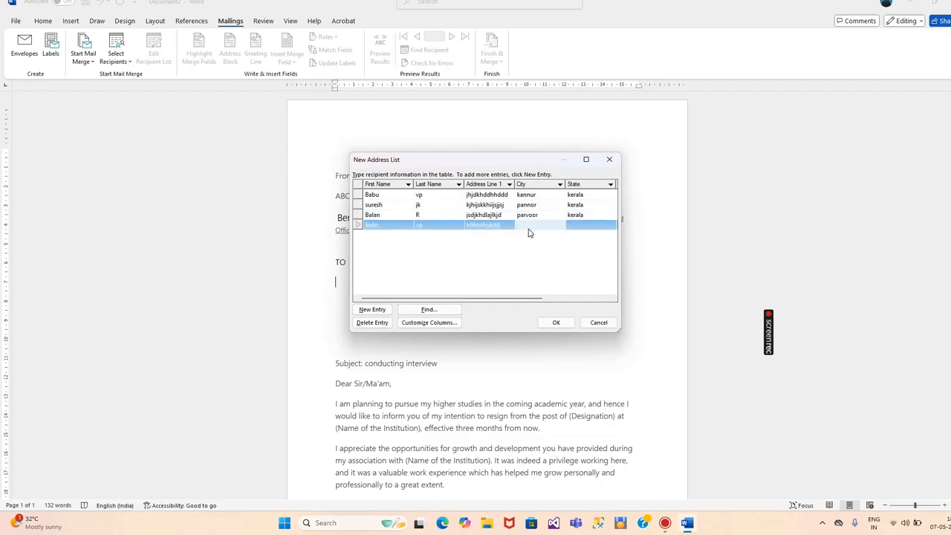
text(kohi)
key(BackSpace)
key(BackSpace)
key(BackSpace)
key(BackSpace)
text(kochi)
click(576, 225)
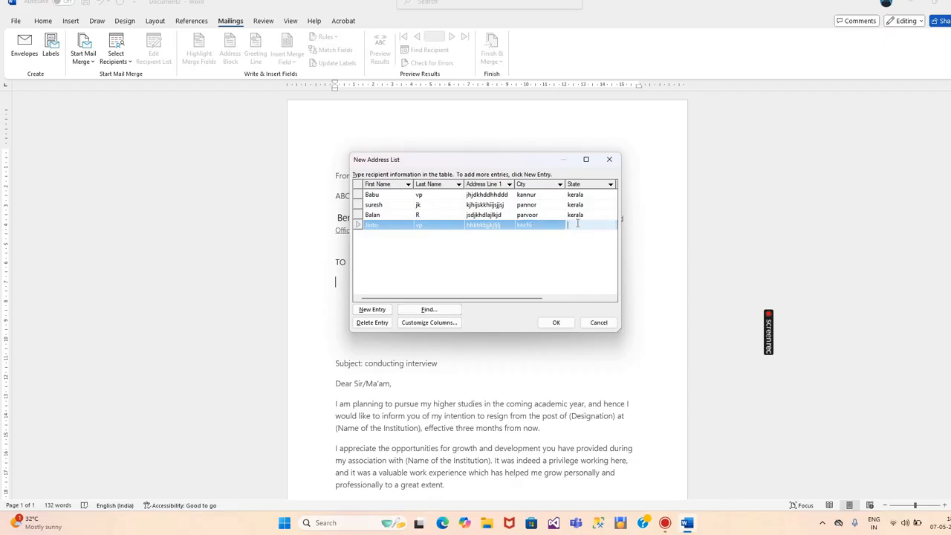
text(kerala)
Fill in the fourth recipient's ZIP code 670693 and e-mail address
click(559, 295)
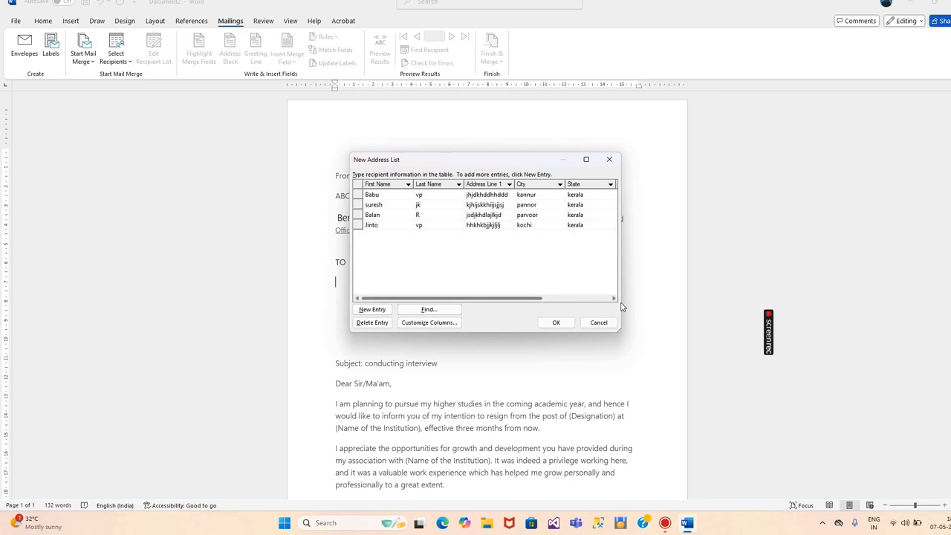
scroll(621, 307, right, 3)
click(526, 207)
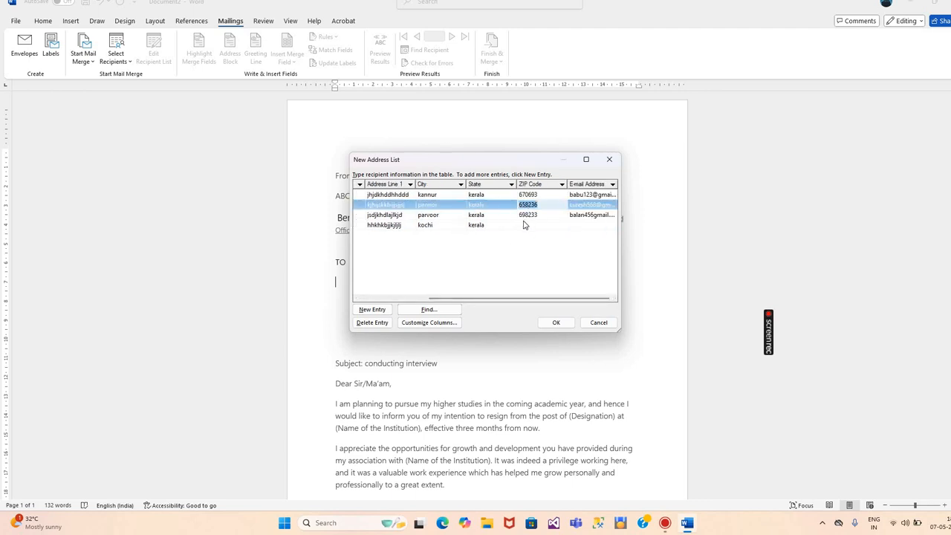
click(523, 224)
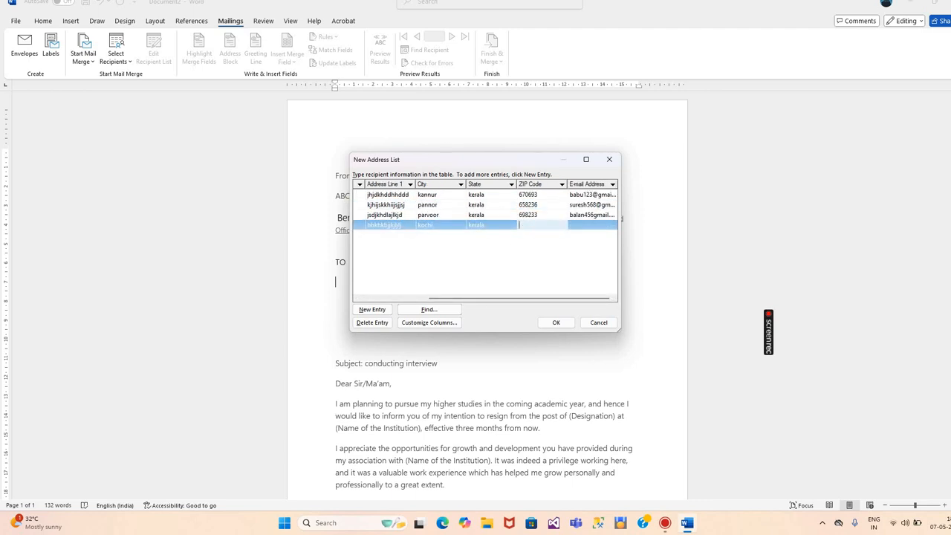
text(670693)
click(583, 223)
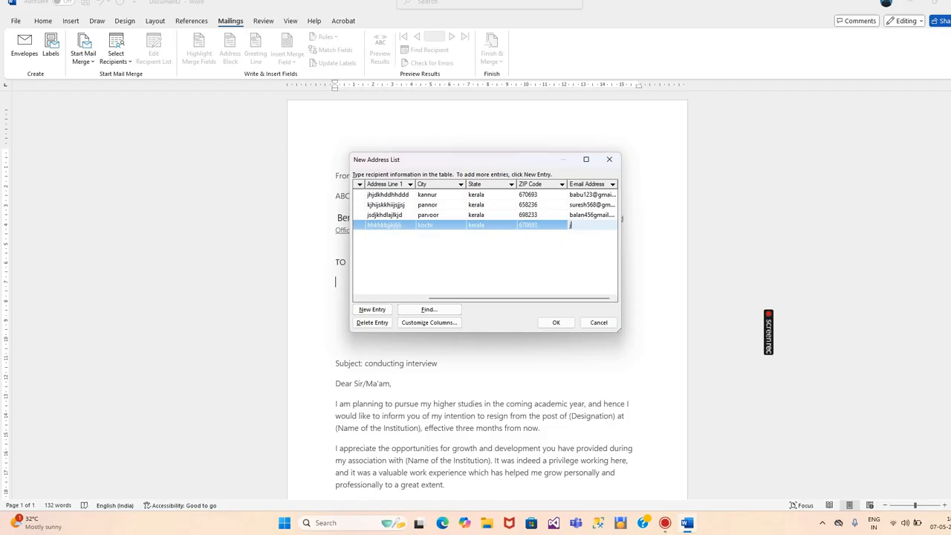
Save the recipient address list as data2
click(552, 322)
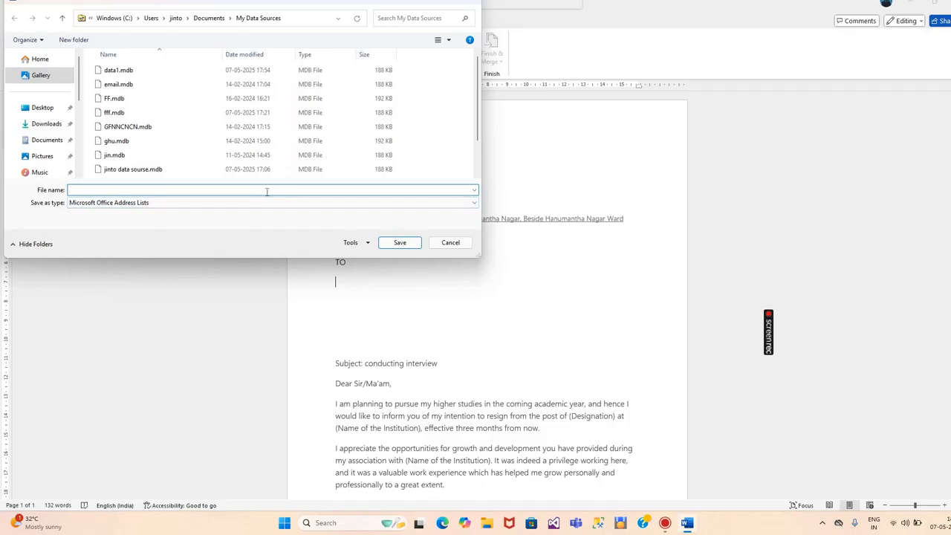
text(data)
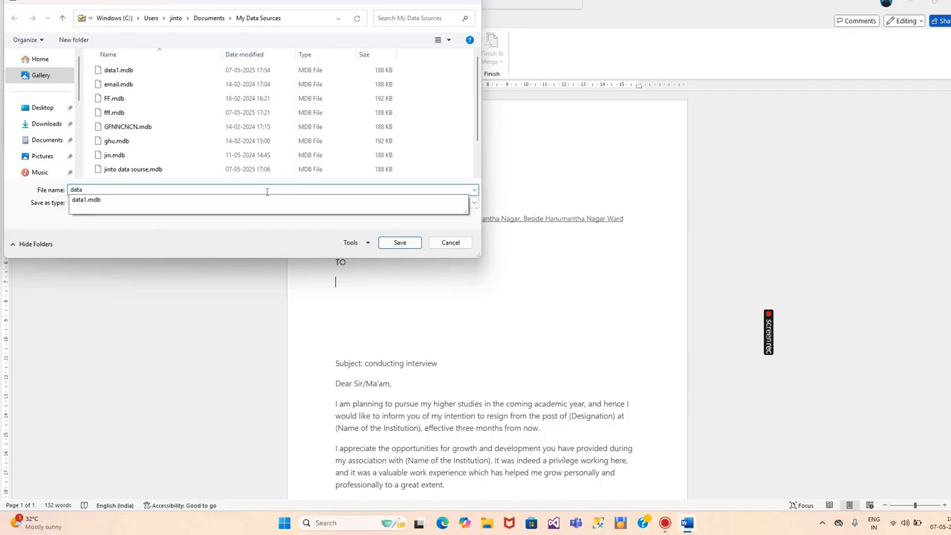
text(2)
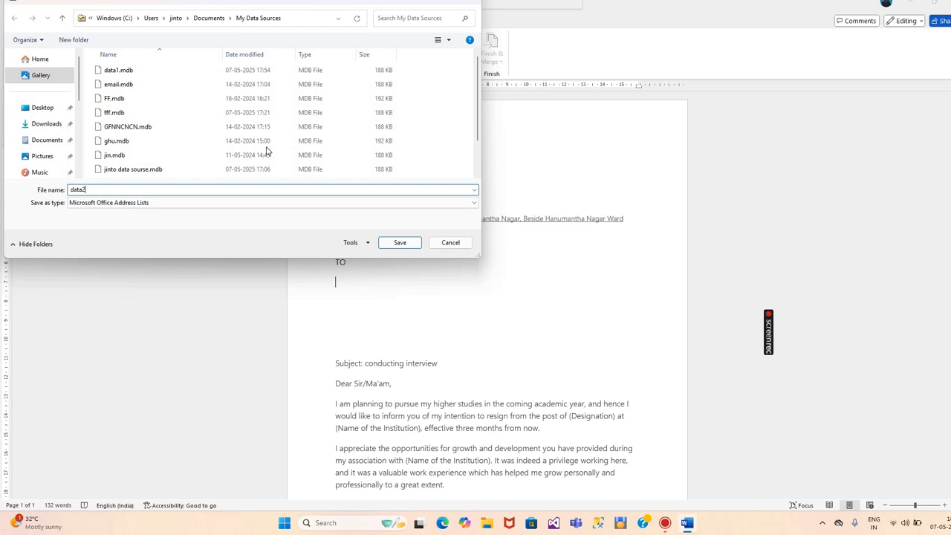
click(399, 242)
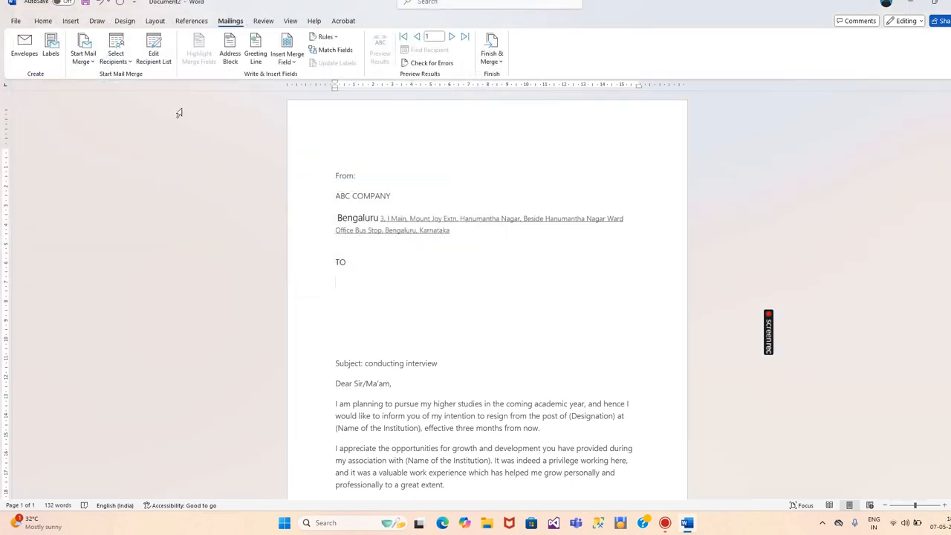
Review the four recipients in Edit Recipient List and accept them for the merge
click(153, 56)
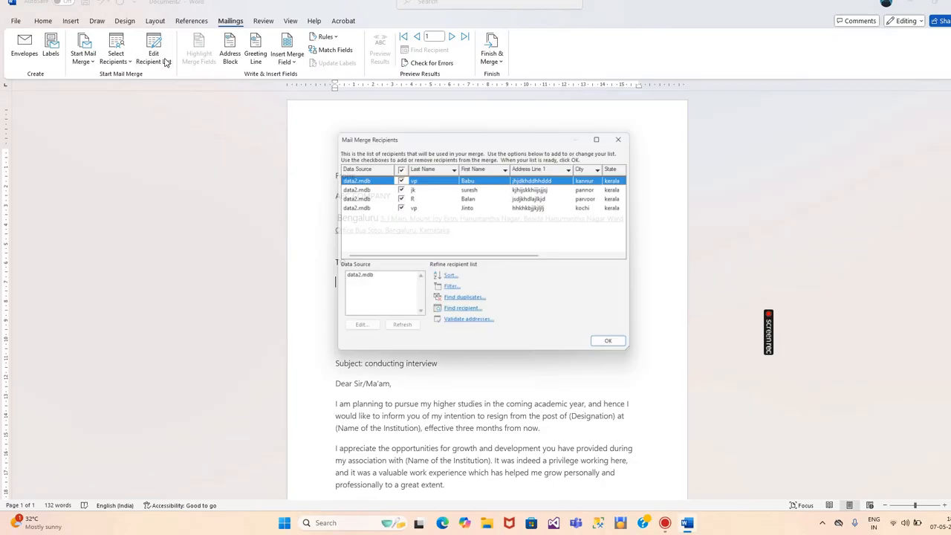
click(617, 348)
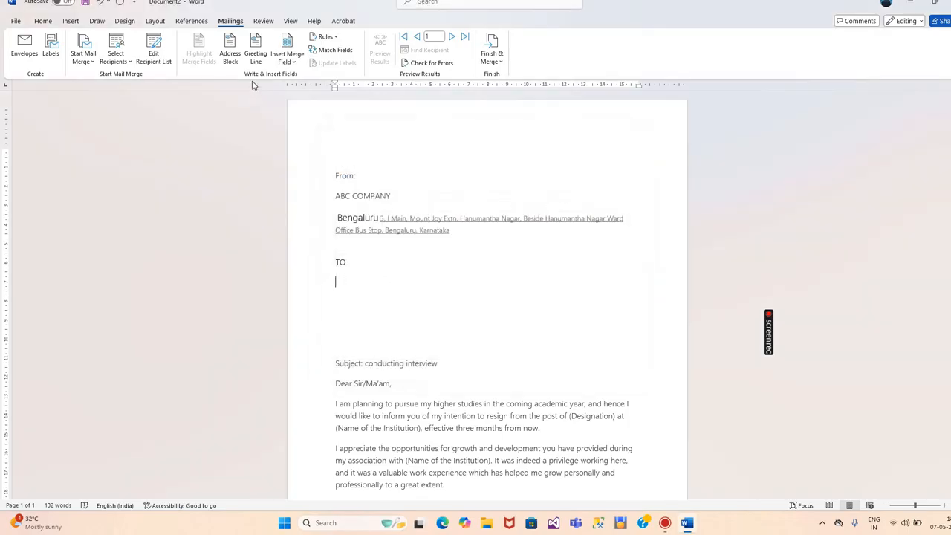
click(289, 67)
Insert First_Name and Last_Name fields on the name line under TO, then start a new line
click(294, 79)
click(289, 60)
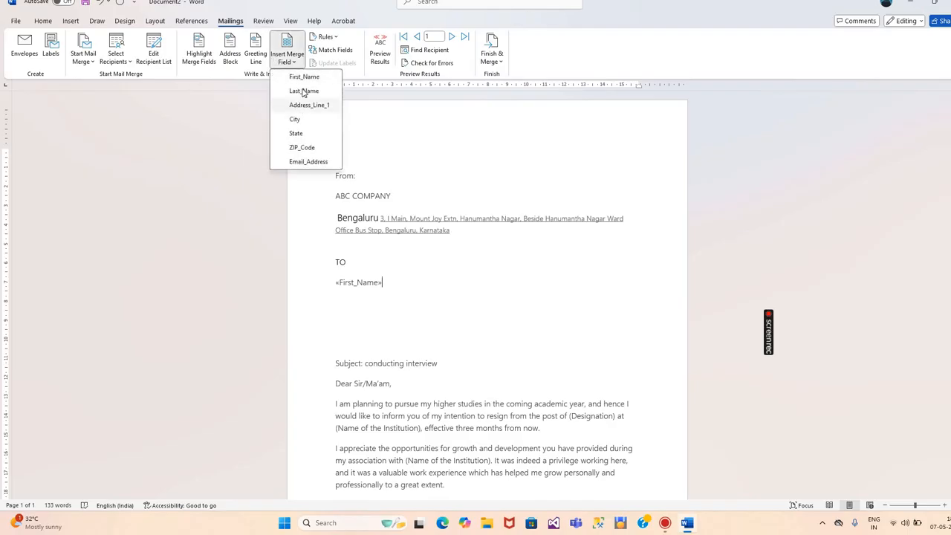
click(303, 91)
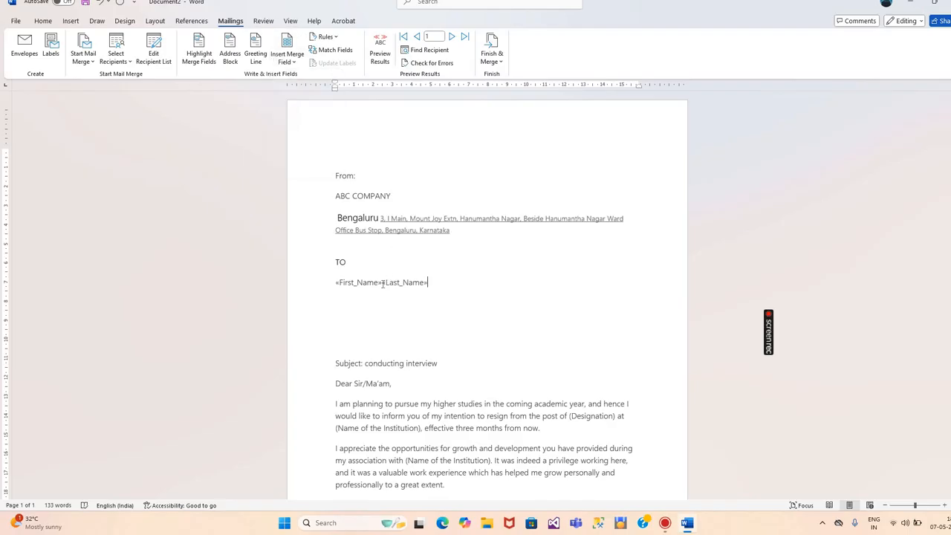
click(382, 283)
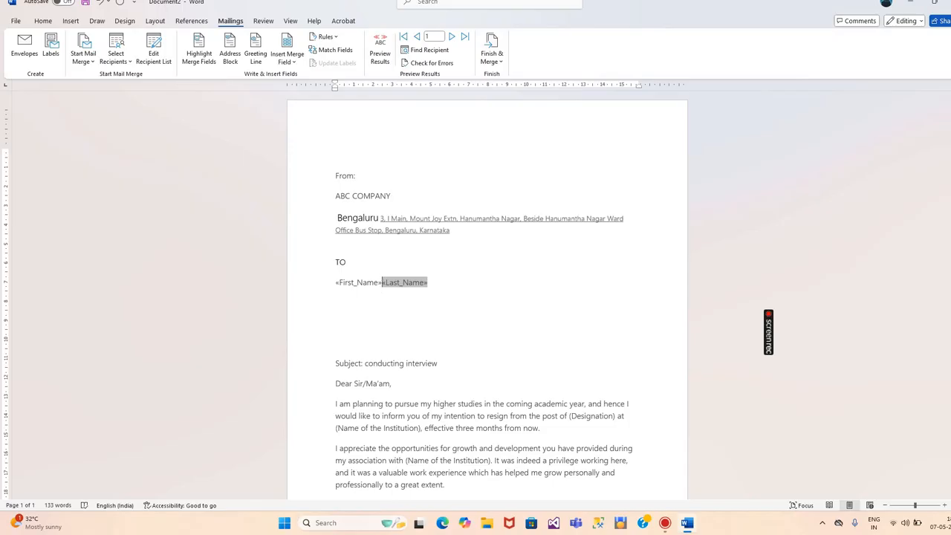
click(451, 281)
key(Return)
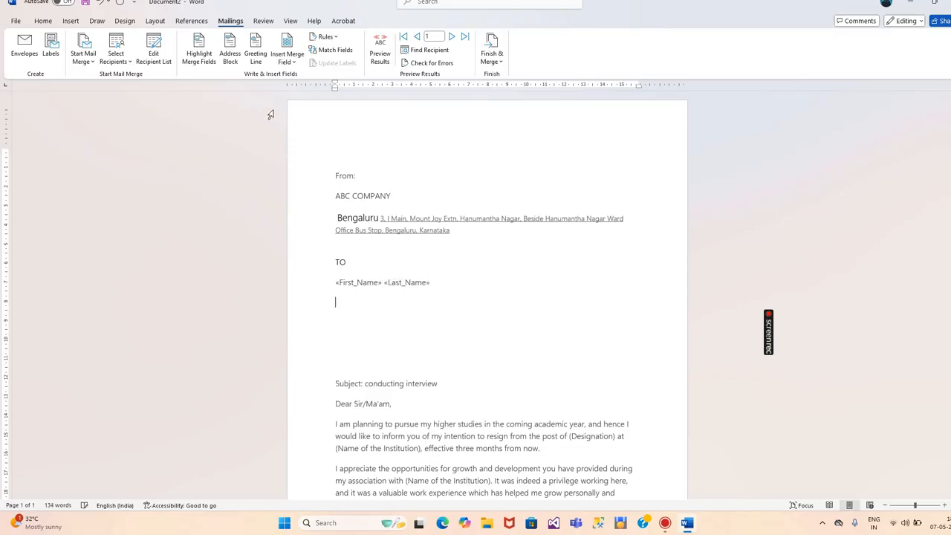
Add the Address_Line_1 field on the second line and start another line
click(288, 43)
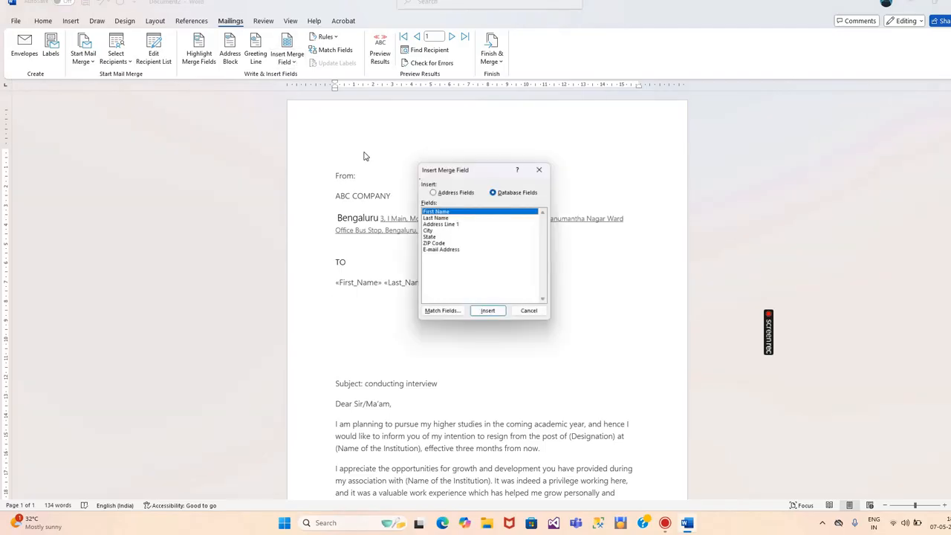
click(439, 225)
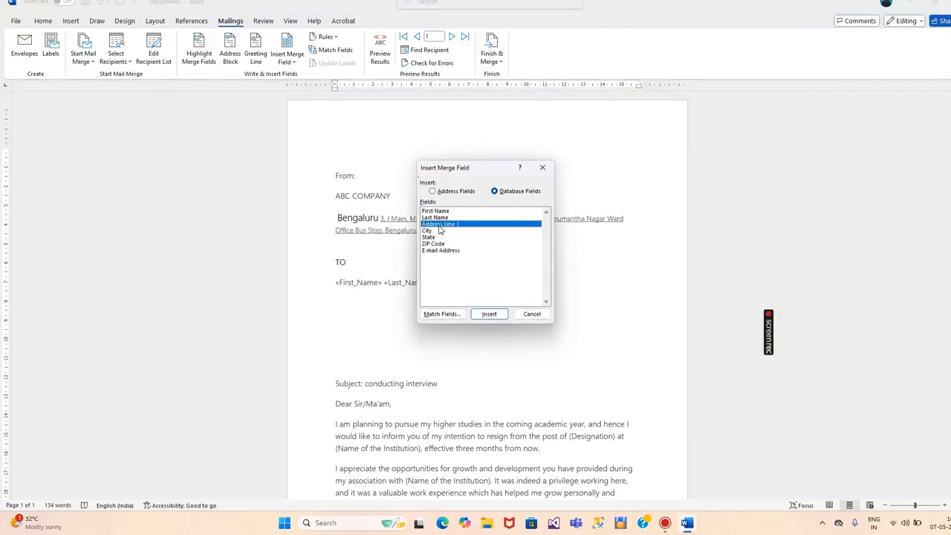
click(487, 314)
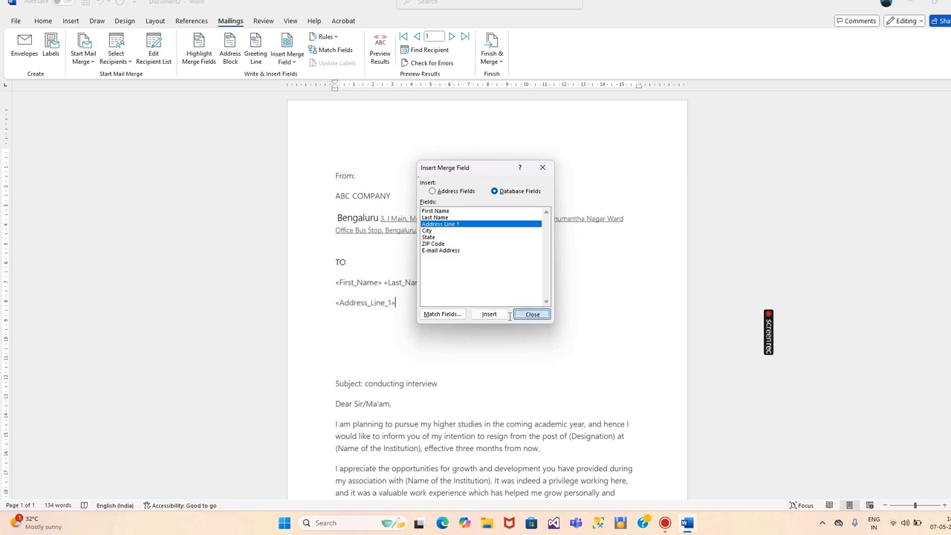
click(532, 313)
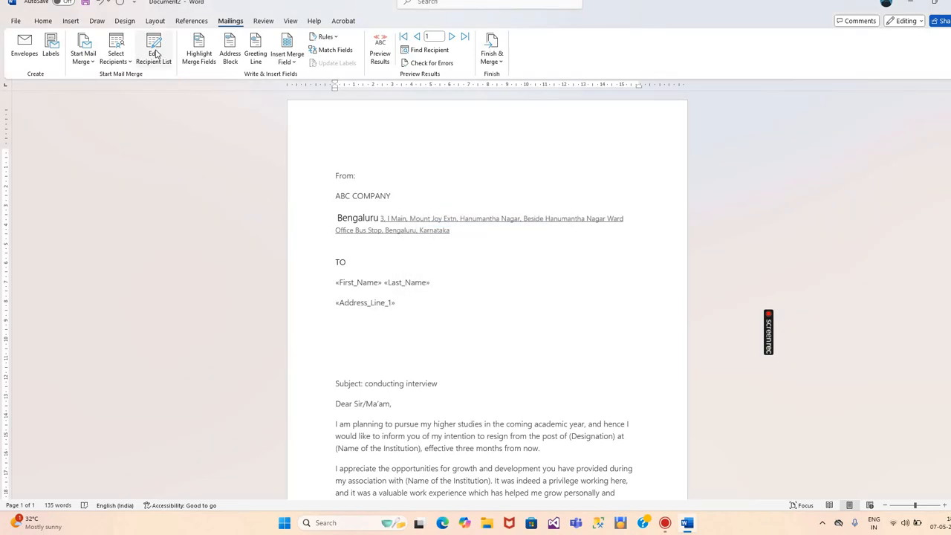
key(Return)
Insert the City field, then State and ZIP_Code on the next line
click(286, 58)
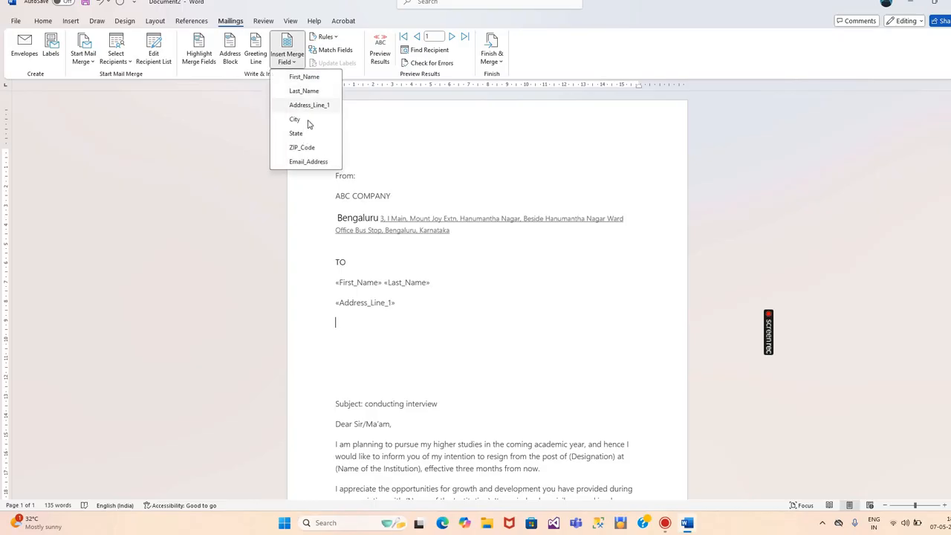
click(303, 119)
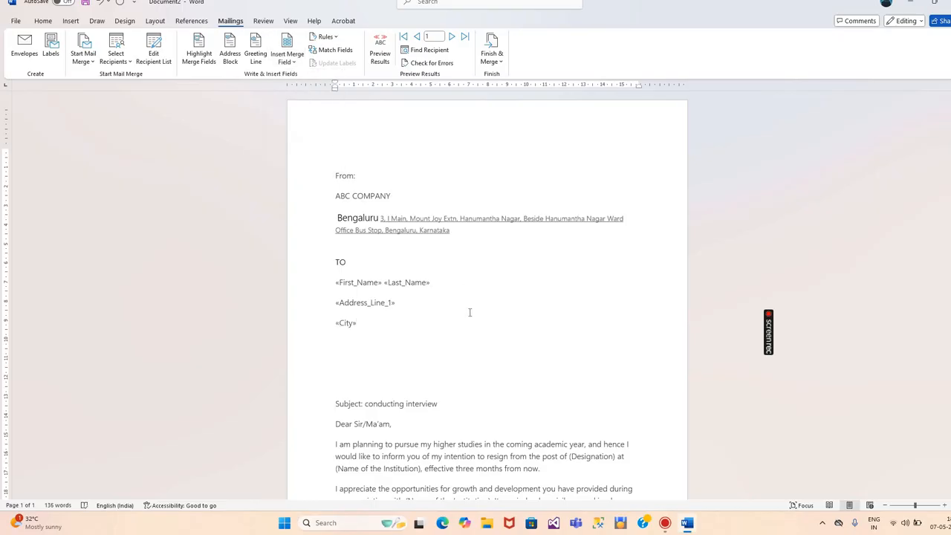
key(Return)
click(286, 58)
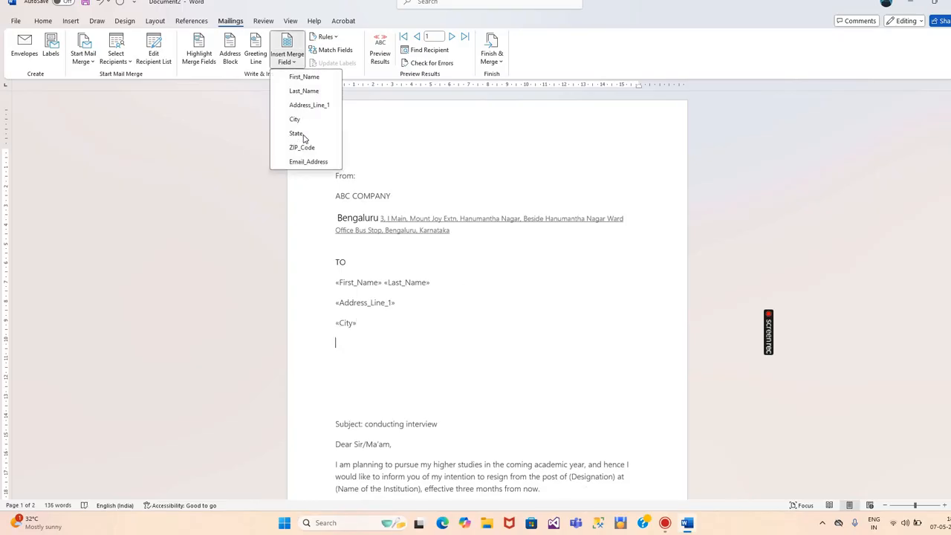
click(300, 138)
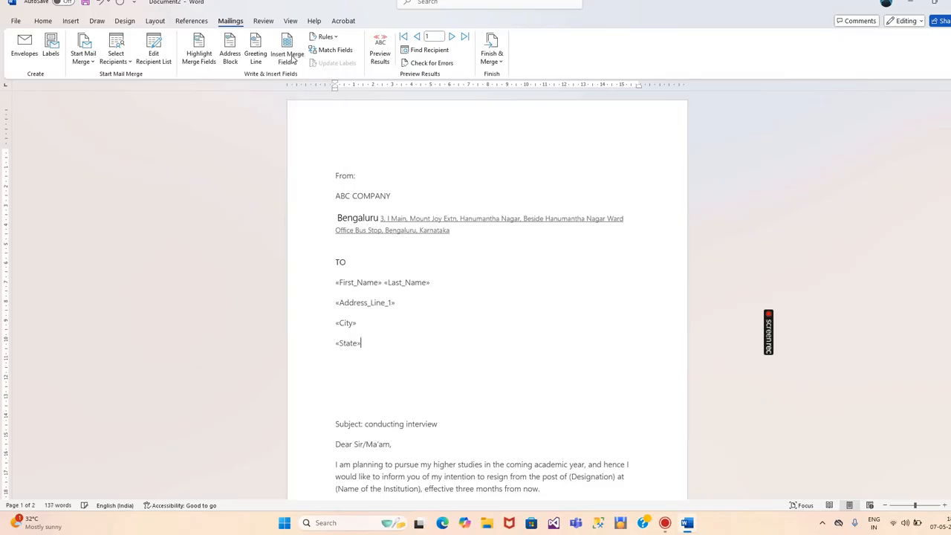
click(287, 58)
click(300, 148)
Add Email_Address after State and push Email_Address and ZIP_Code onto separate lines
click(359, 343)
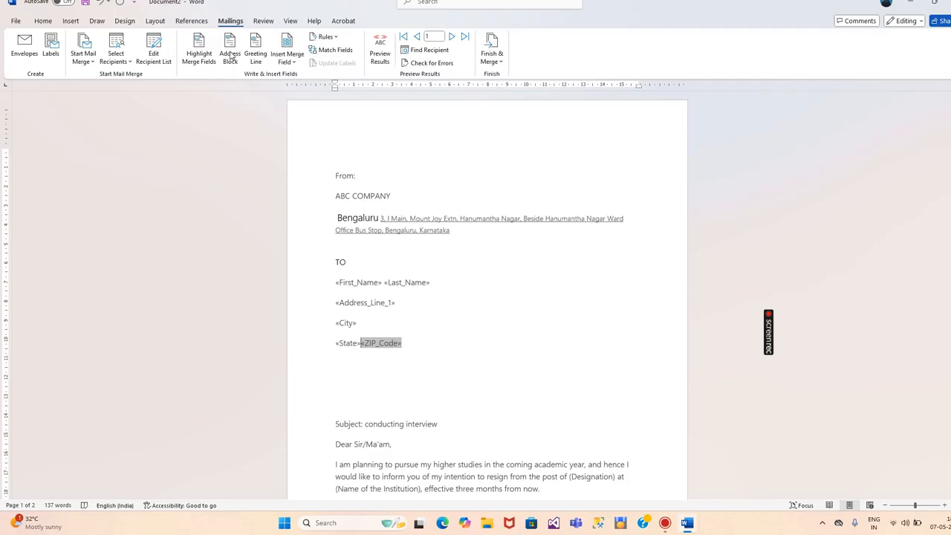
click(289, 60)
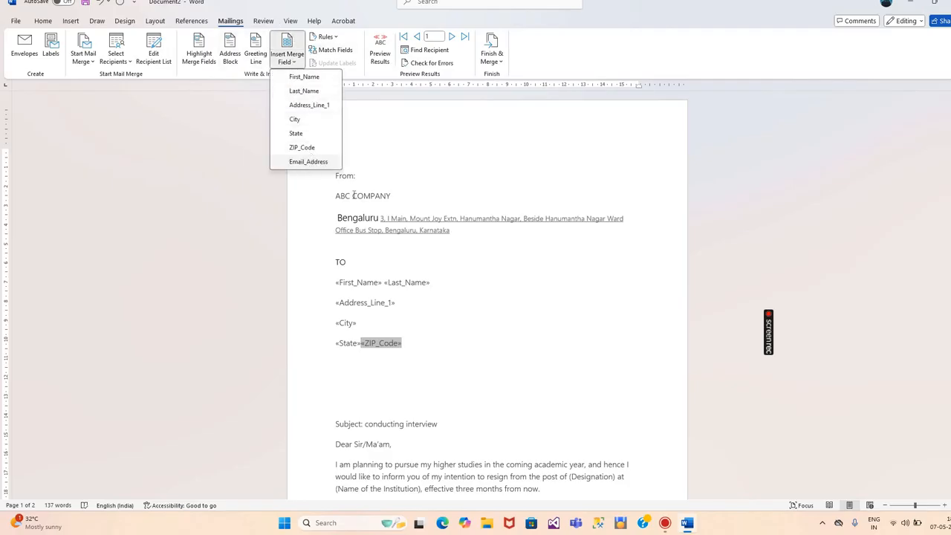
click(312, 162)
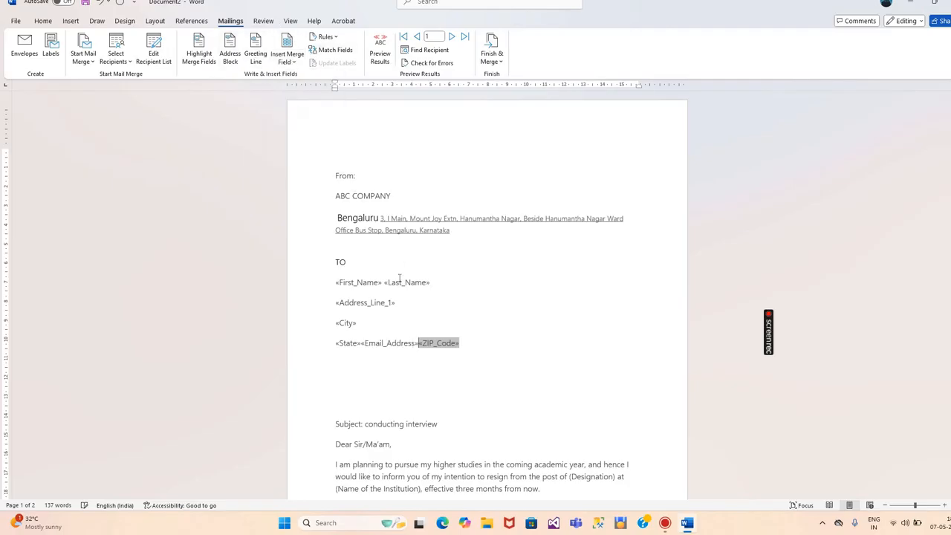
click(369, 342)
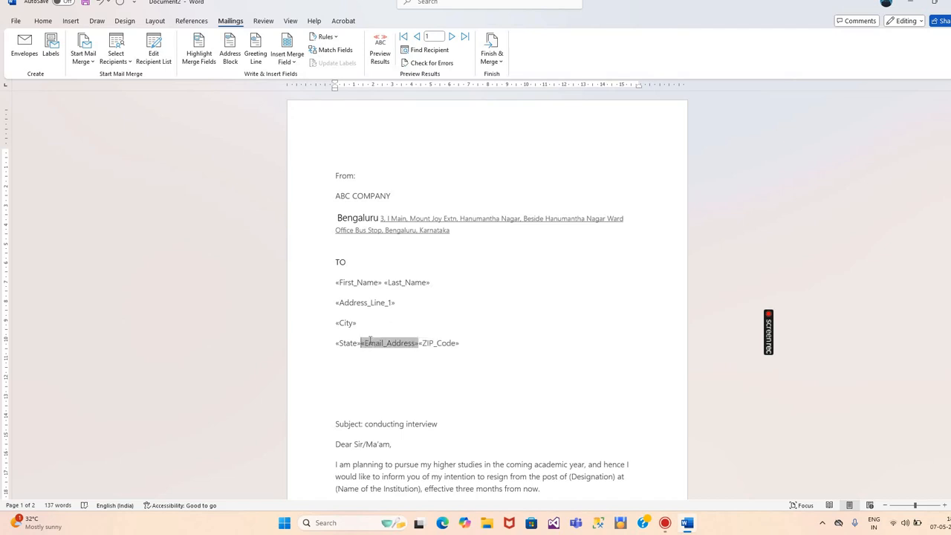
key(Return)
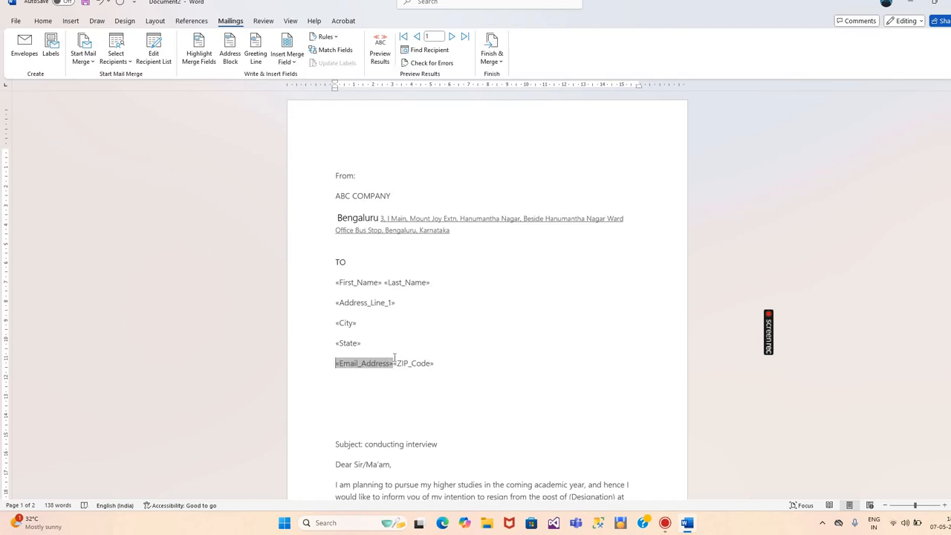
click(395, 357)
key(Return)
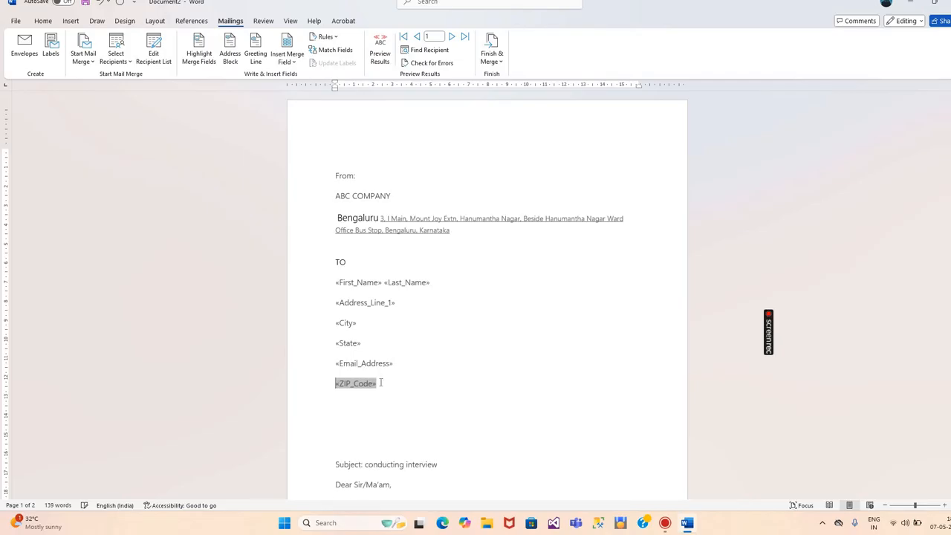
Delete the stray ZIP_Code line and re-insert ZIP_Code directly after State
drag(313, 366, 350, 388)
triple_click(347, 388)
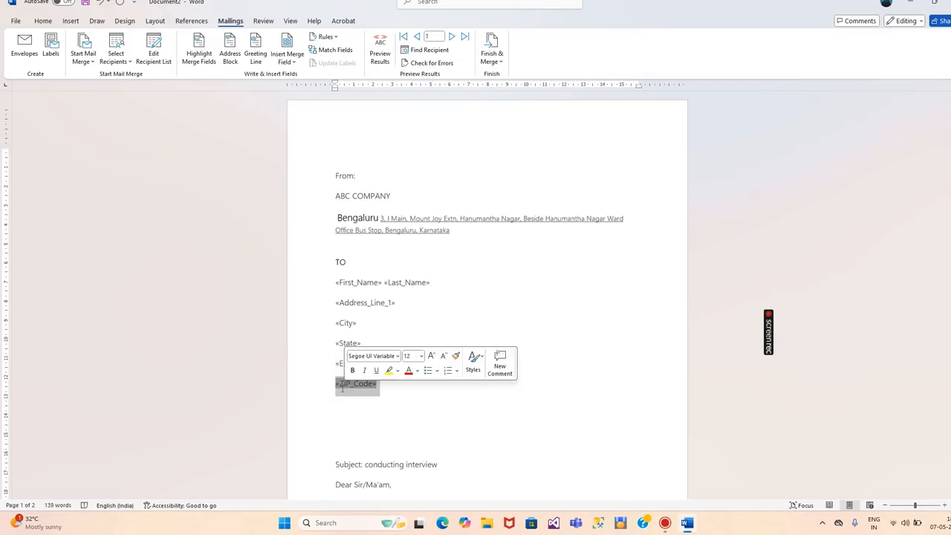
key(BackSpace)
click(361, 344)
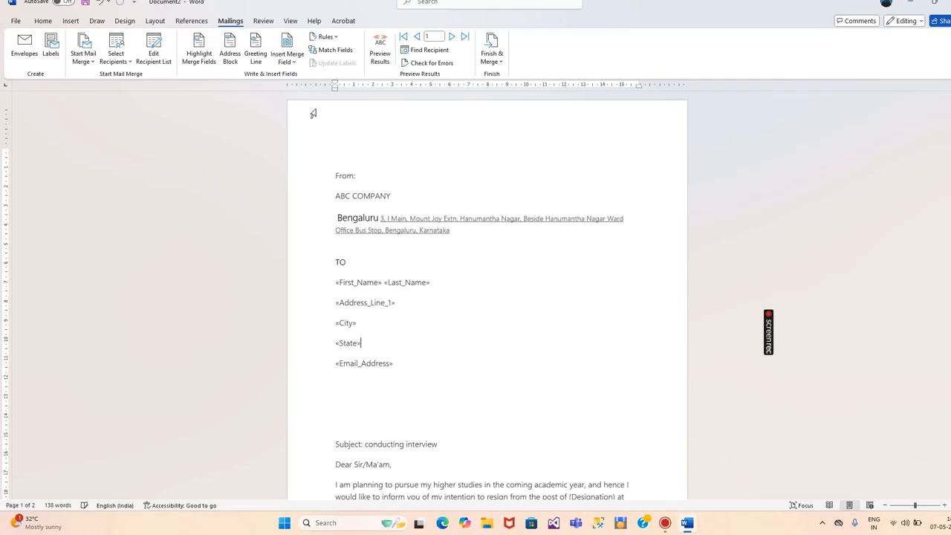
click(287, 45)
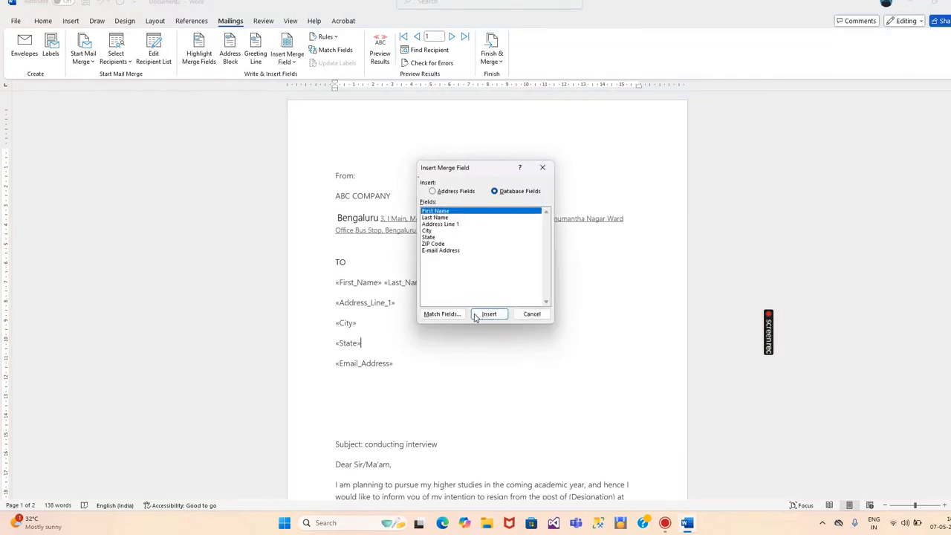
click(445, 243)
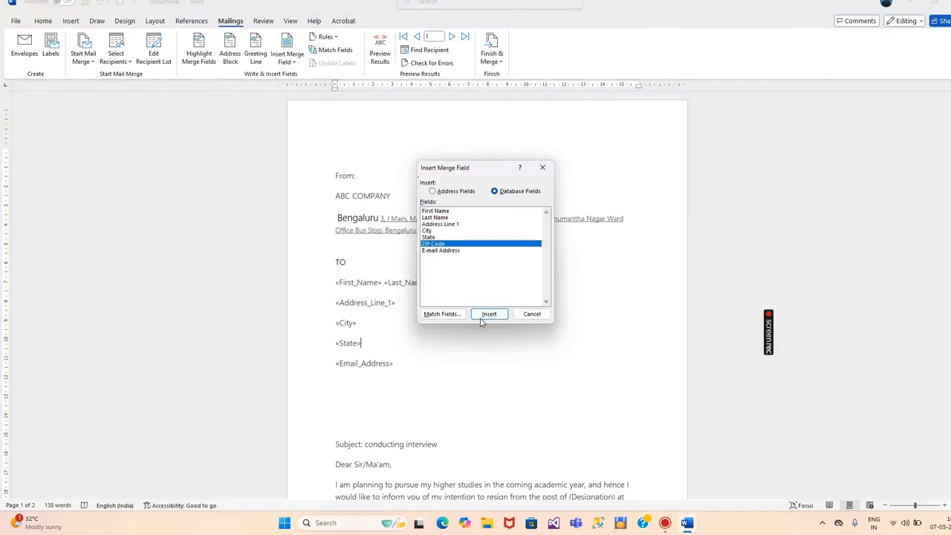
click(484, 318)
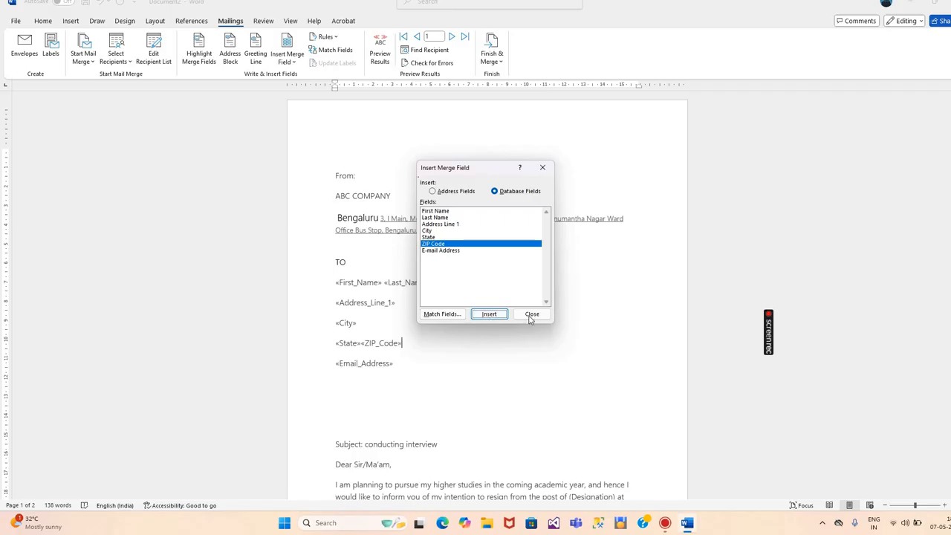
click(531, 314)
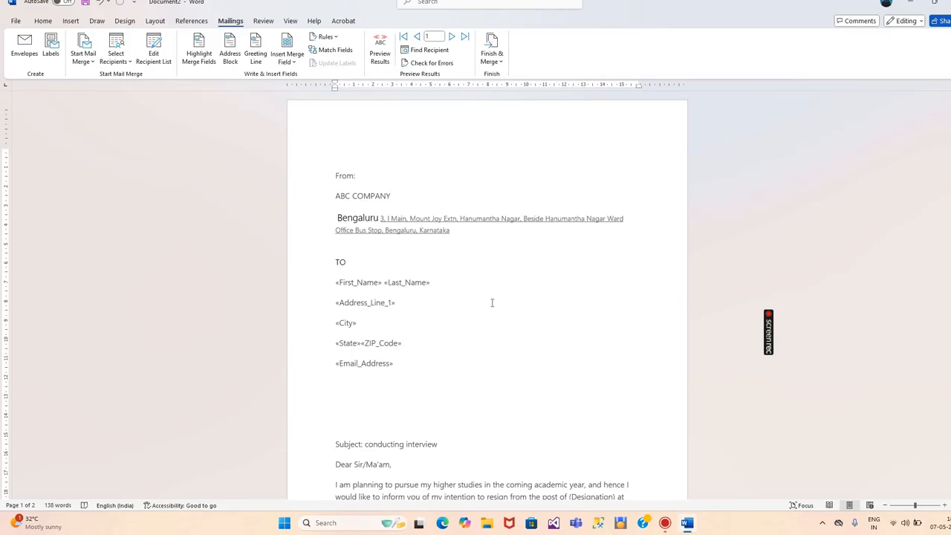
Merge all records to individual documents in Letters1 and maximize that window
click(488, 69)
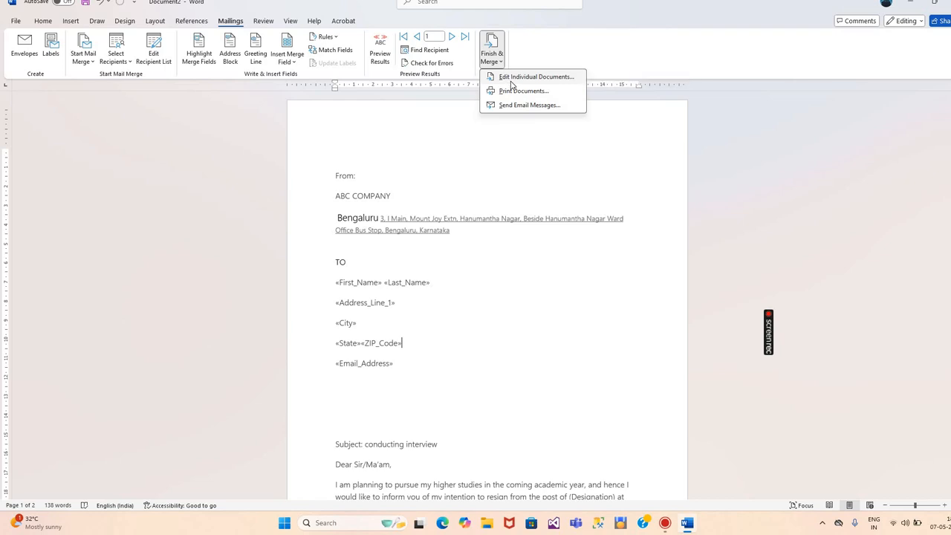
click(511, 78)
click(479, 273)
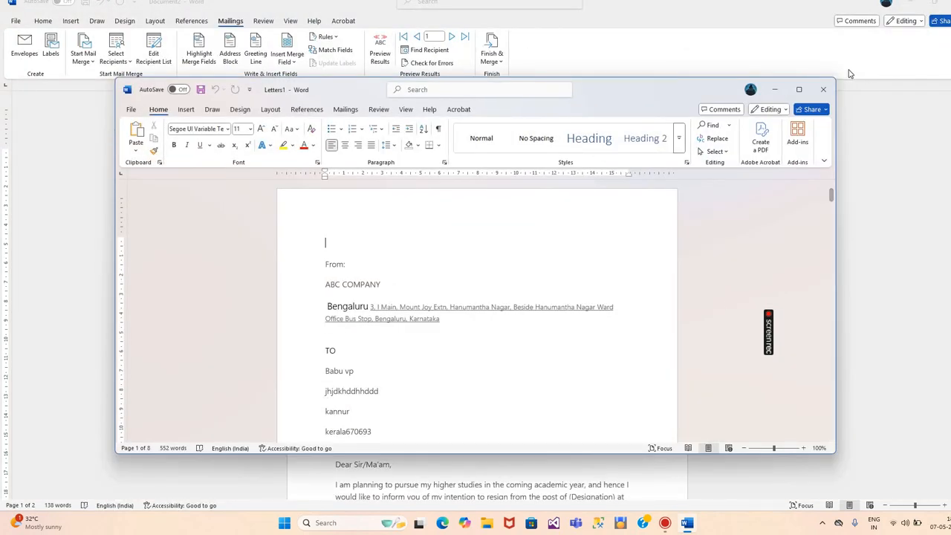
click(800, 90)
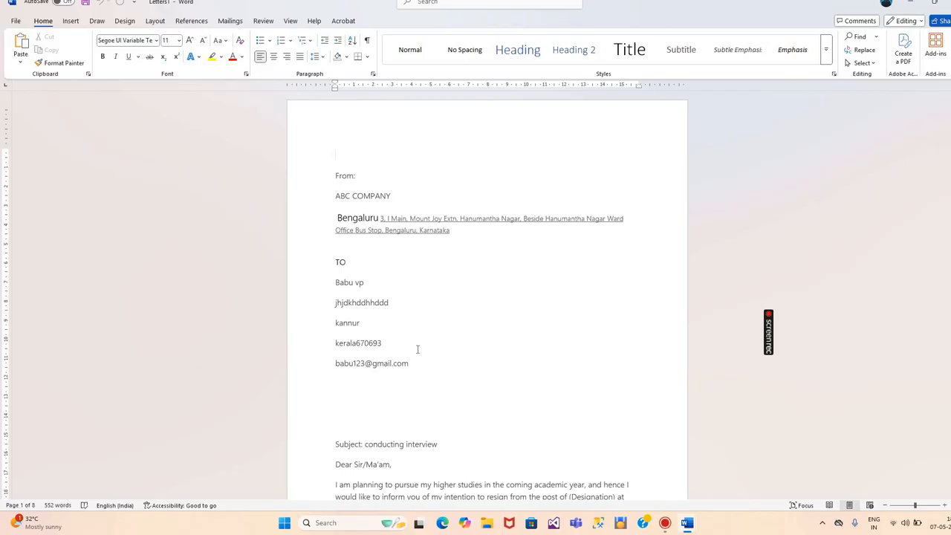
scroll(418, 360, down, 7)
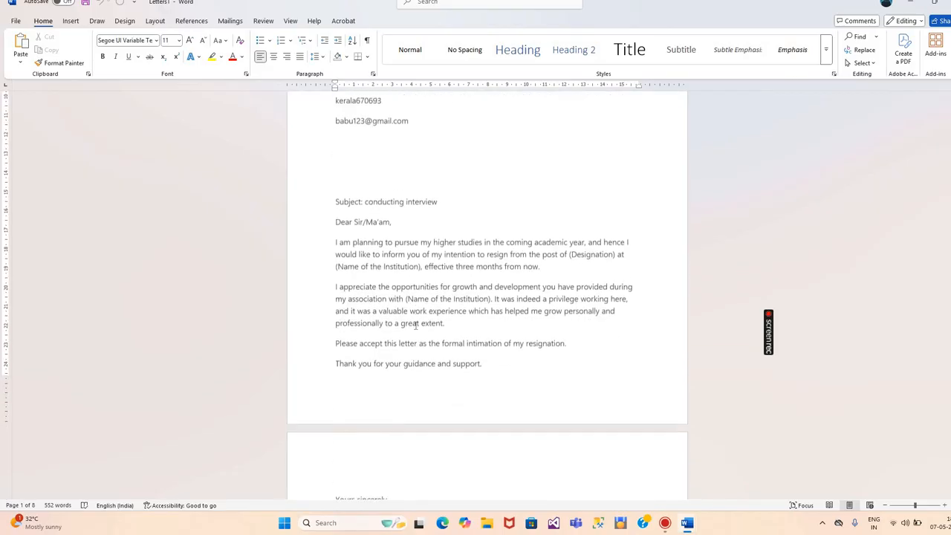
scroll(420, 318, down, 10)
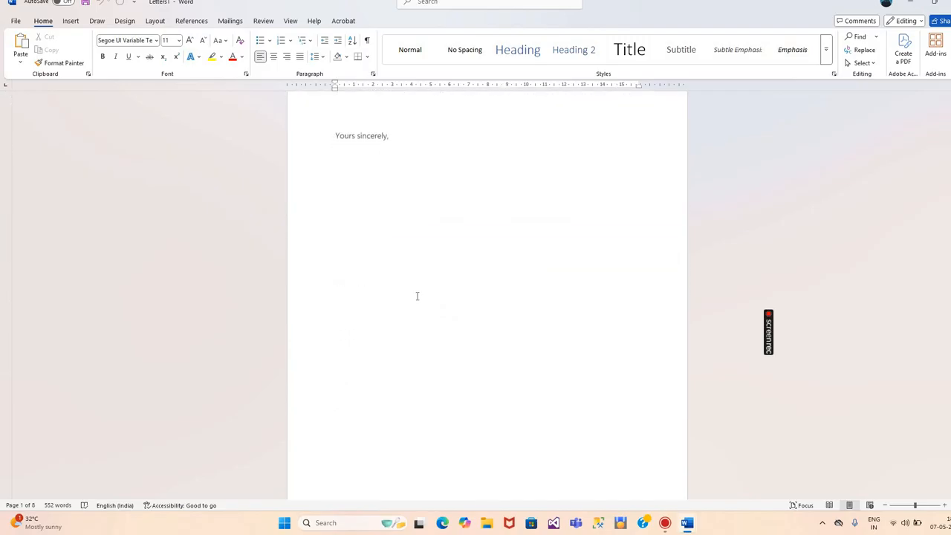
scroll(413, 280, down, 8)
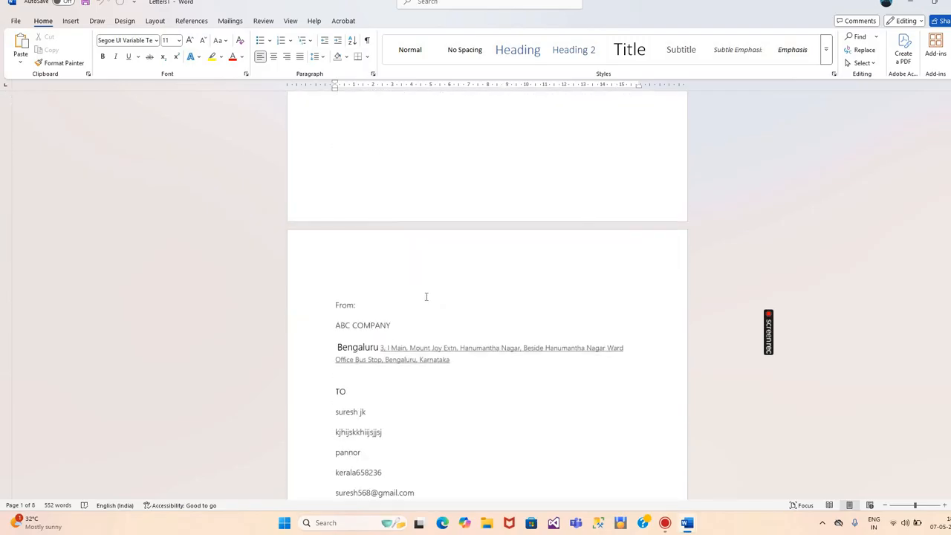
scroll(409, 324, down, 1)
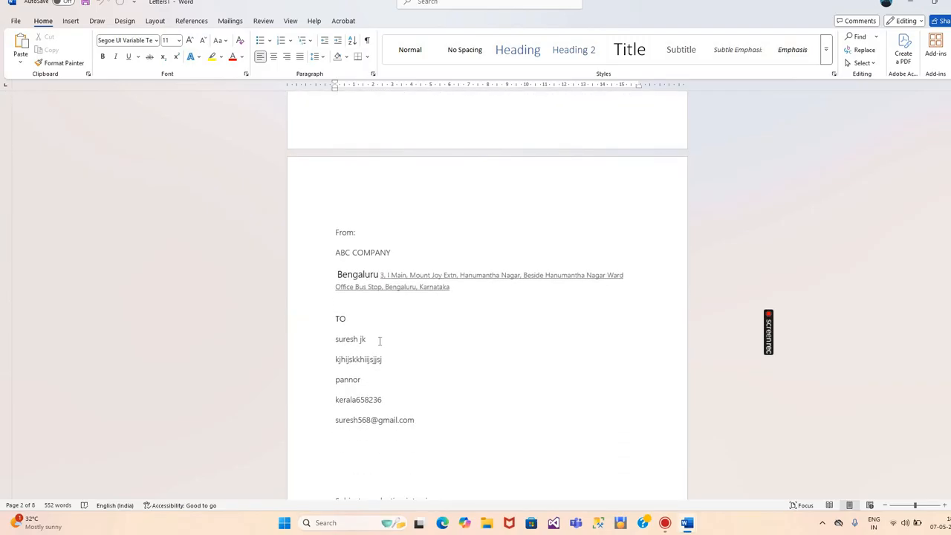
scroll(379, 341, down, 4)
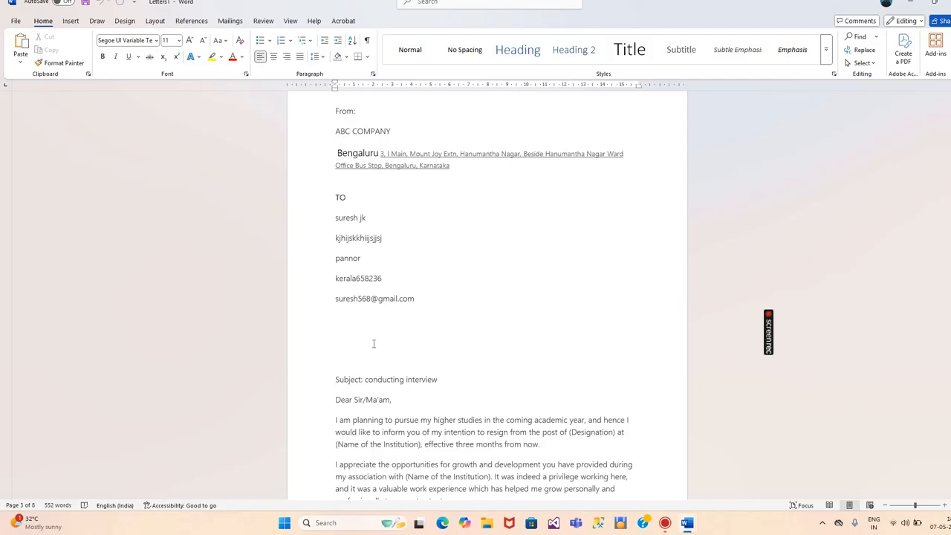
scroll(374, 343, down, 7)
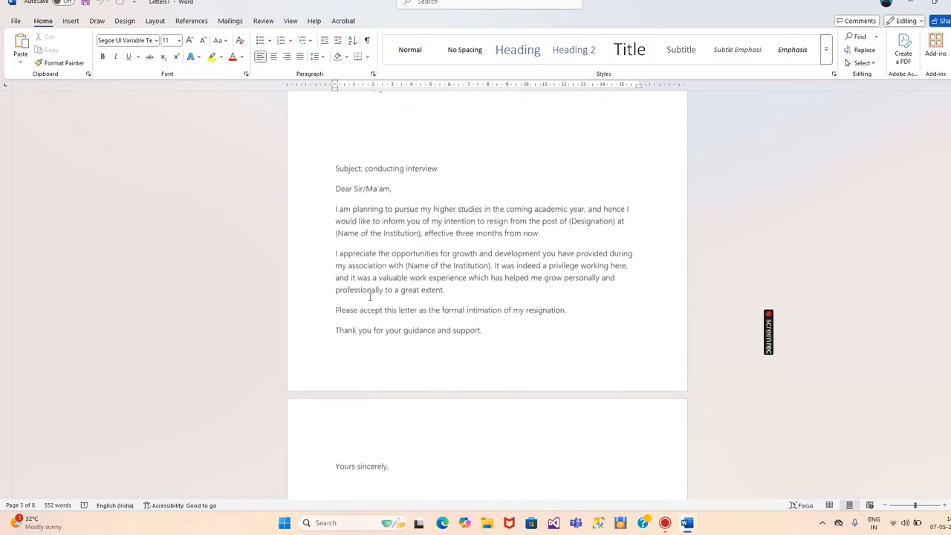
scroll(369, 296, down, 12)
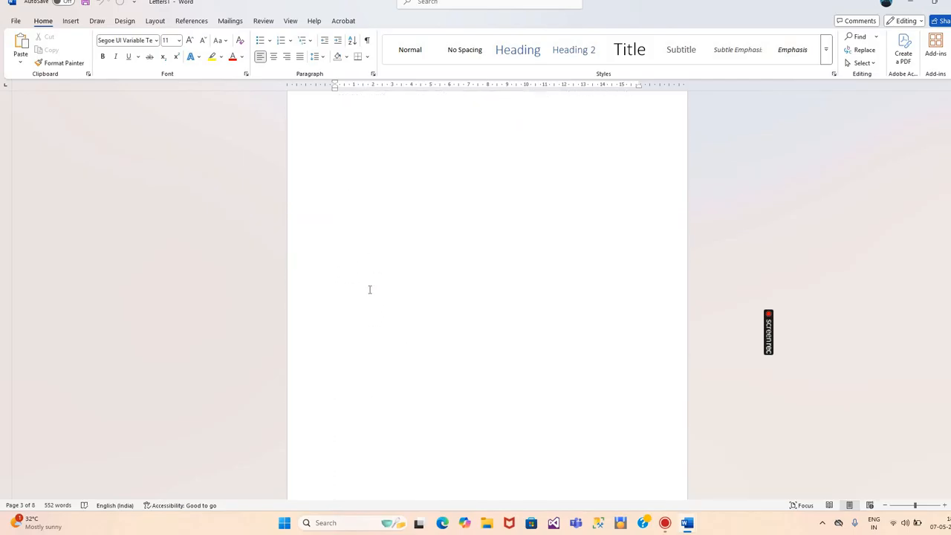
scroll(371, 297, down, 10)
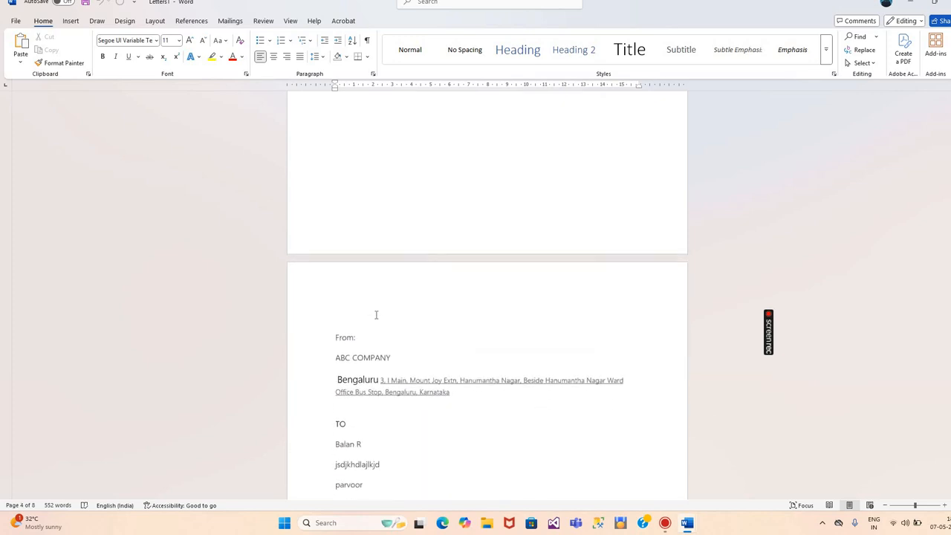
scroll(376, 315, down, 7)
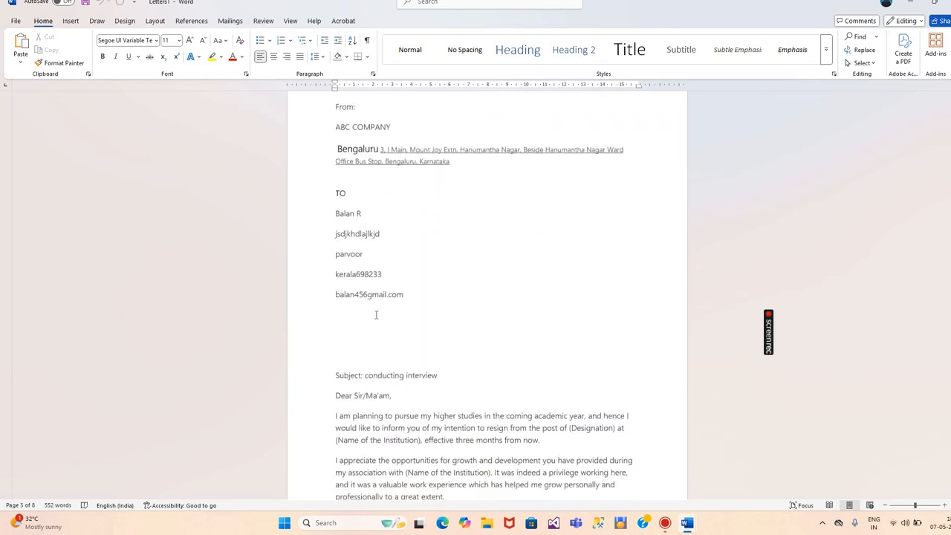
scroll(376, 315, down, 2)
scroll(379, 236, up, 2)
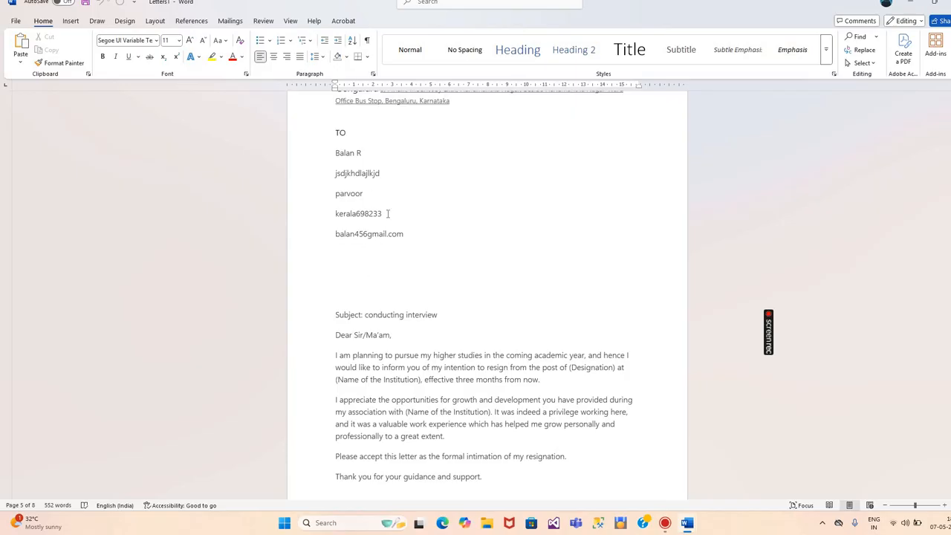
scroll(378, 189, down, 12)
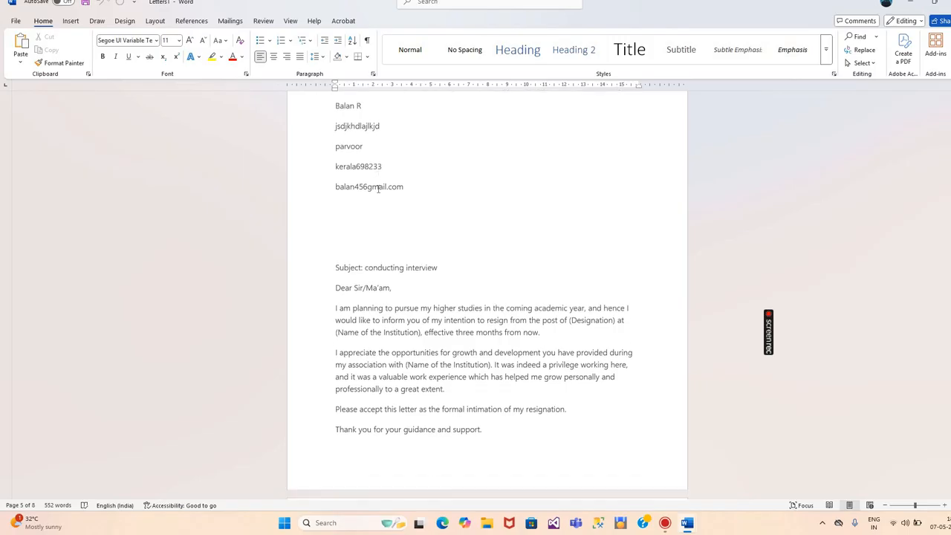
scroll(377, 189, down, 10)
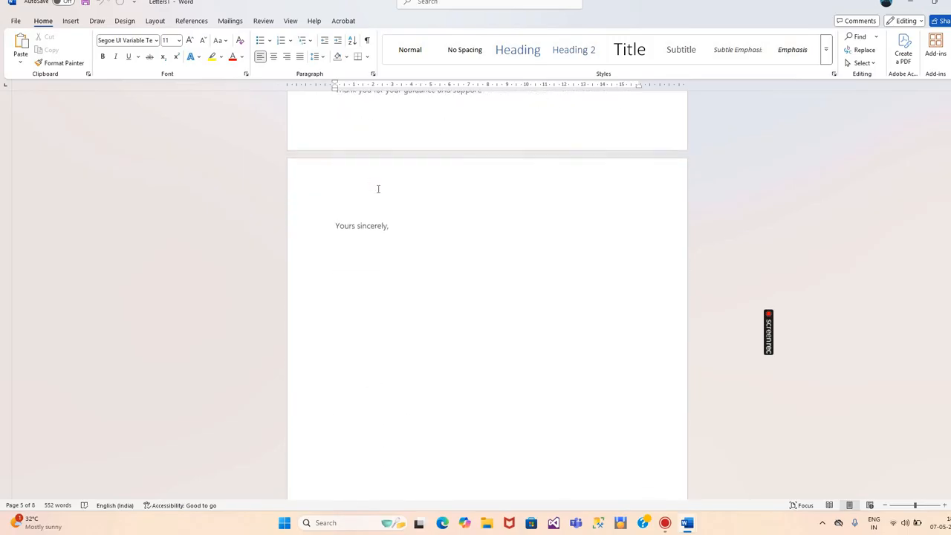
scroll(377, 163, down, 13)
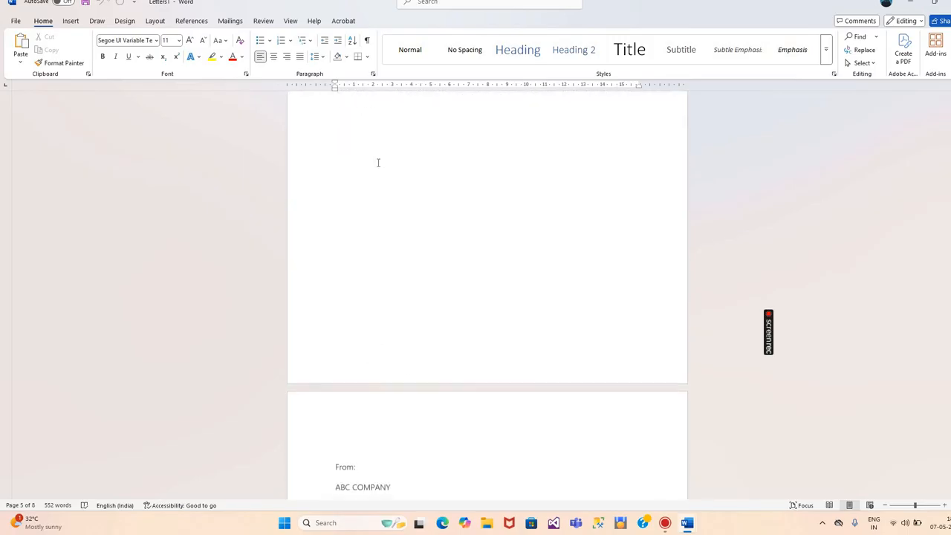
scroll(377, 162, down, 7)
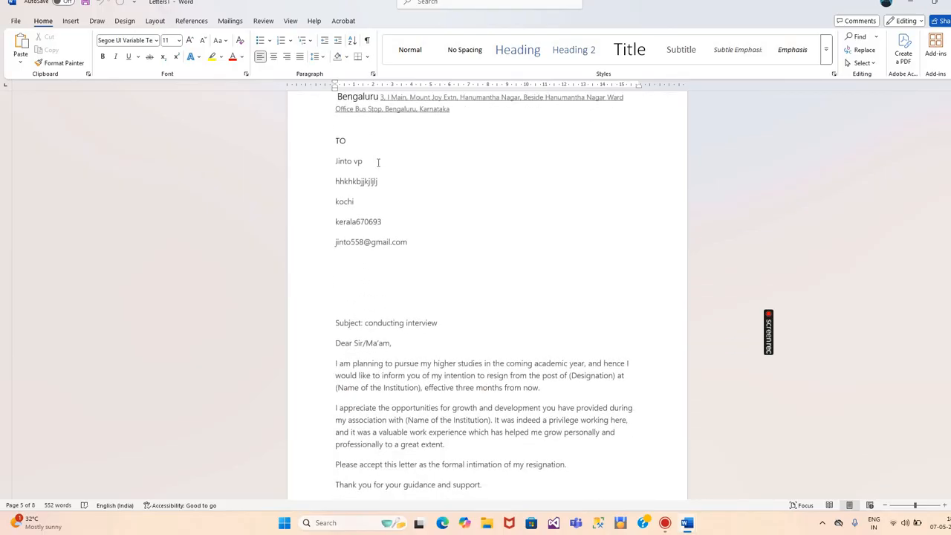
scroll(378, 163, down, 2)
scroll(378, 162, up, 2)
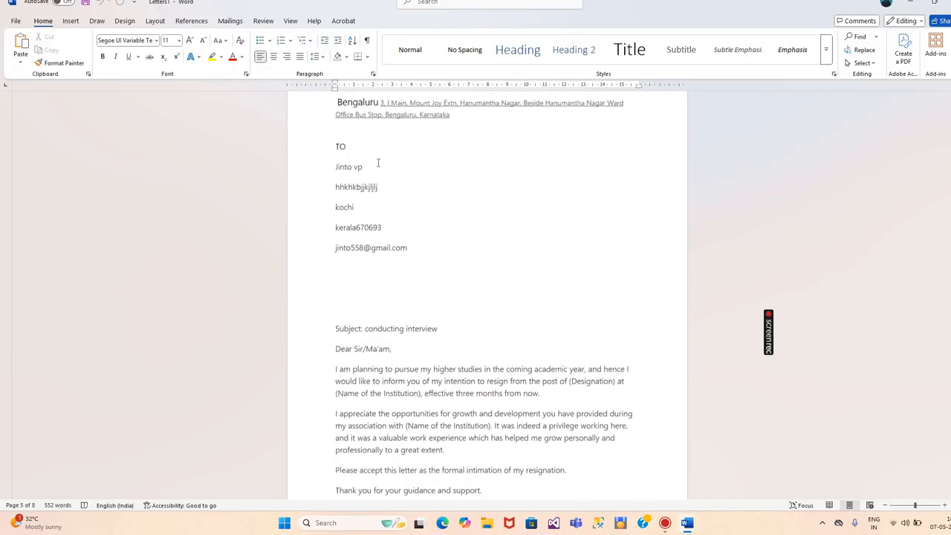
scroll(377, 163, down, 13)
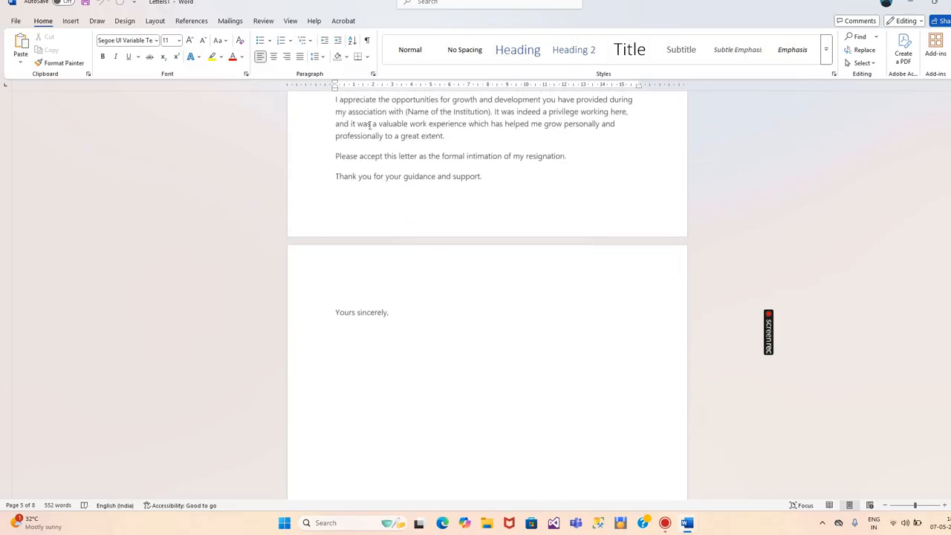
scroll(369, 126, down, 12)
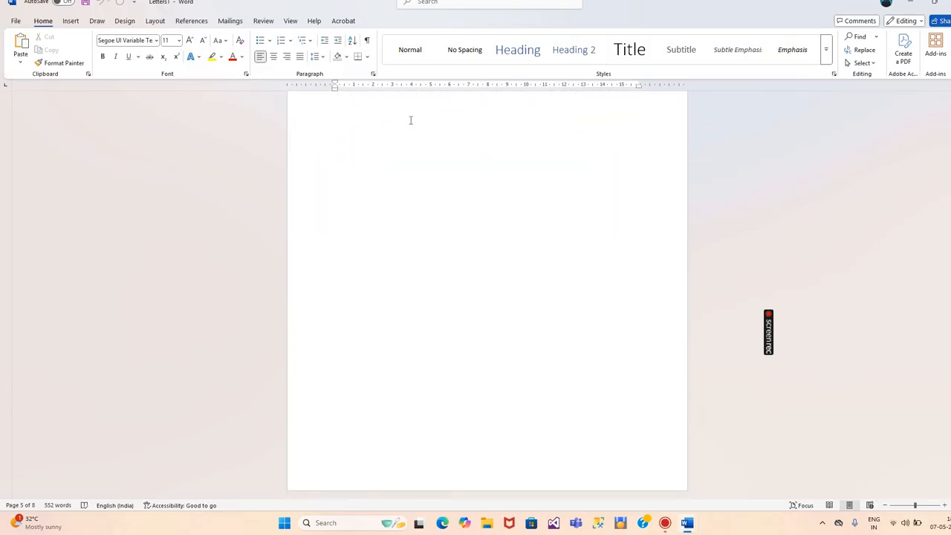
scroll(425, 153, up, 10)
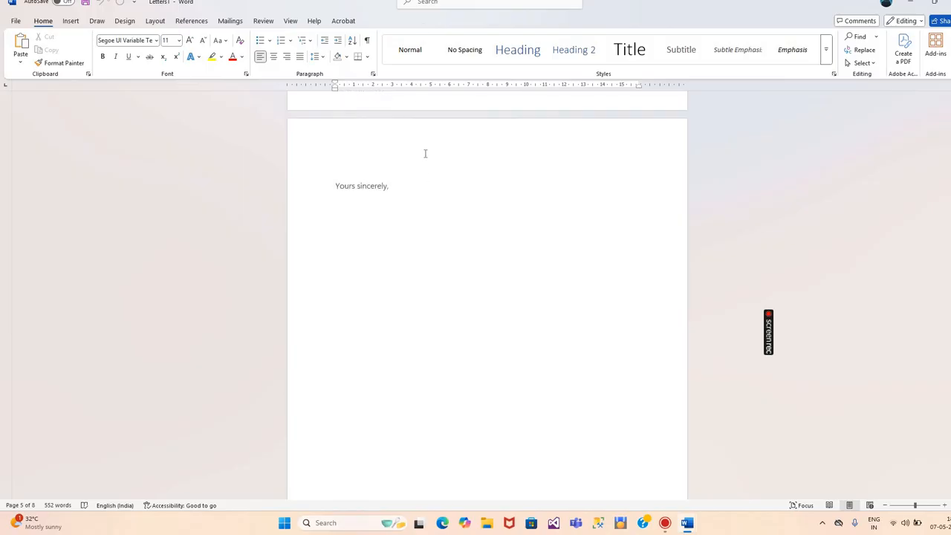
scroll(424, 142, up, 15)
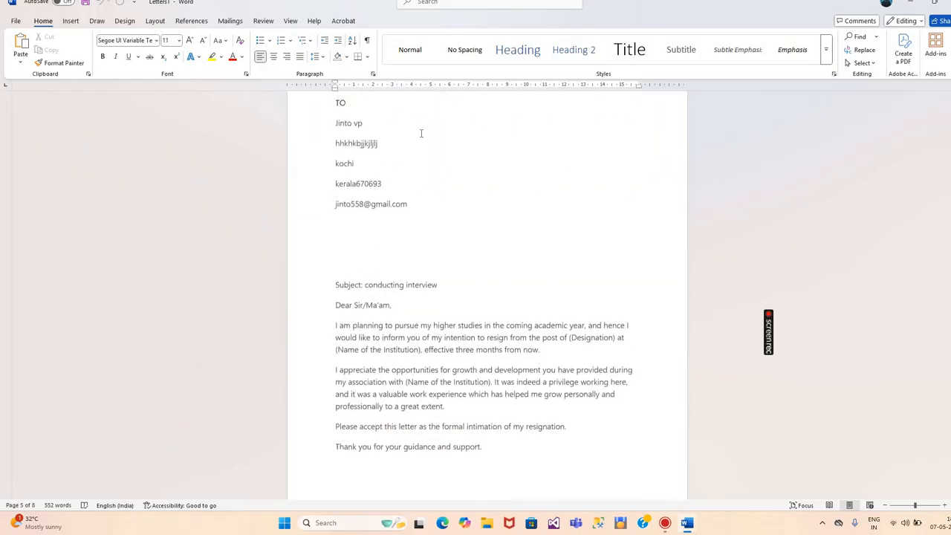
scroll(420, 132, up, 7)
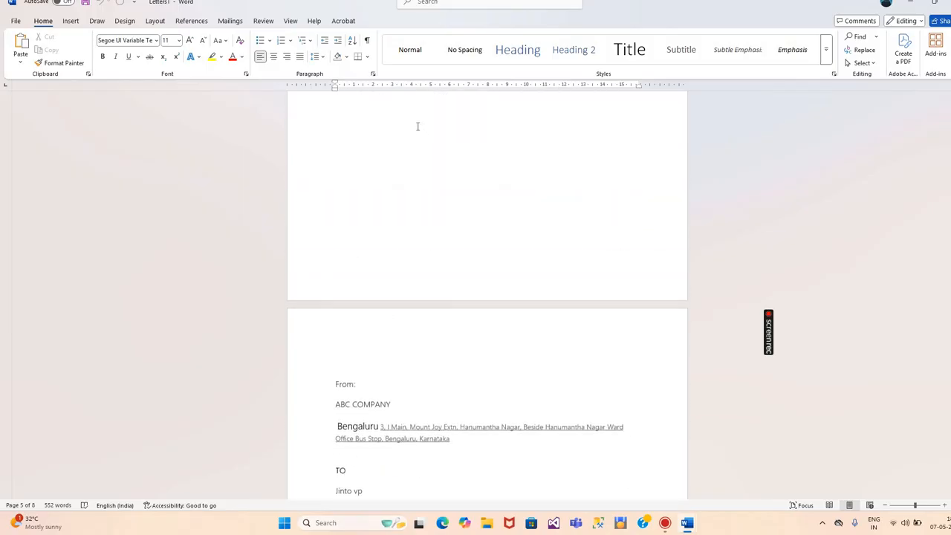
scroll(416, 126, up, 6)
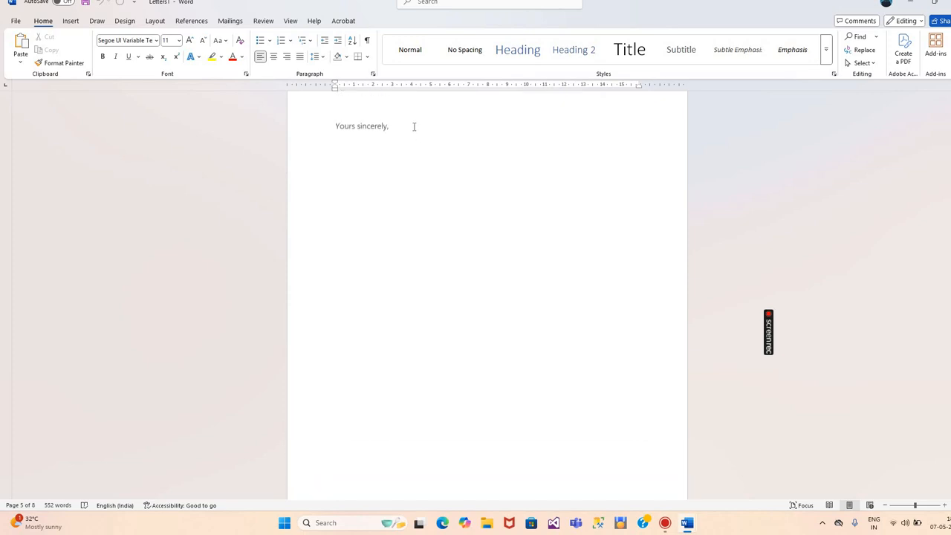
scroll(414, 125, up, 7)
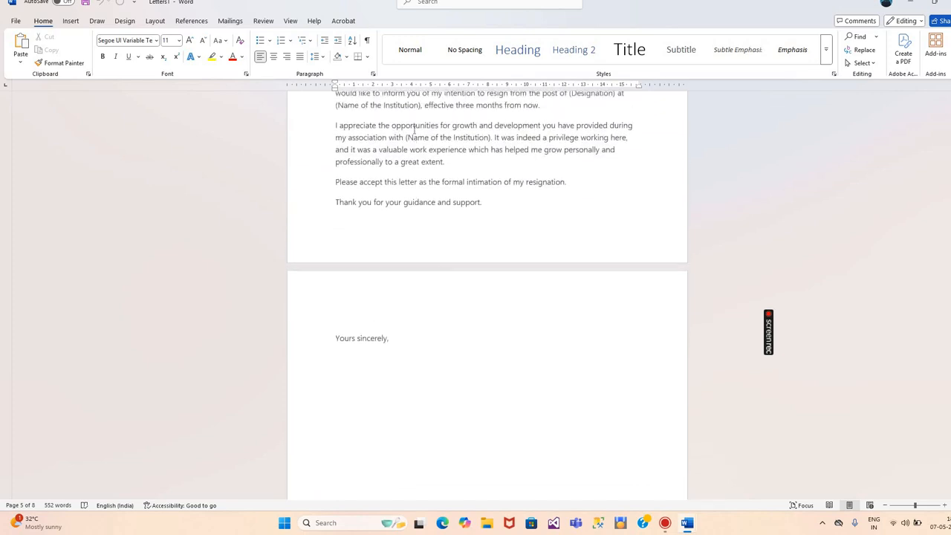
scroll(413, 124, up, 7)
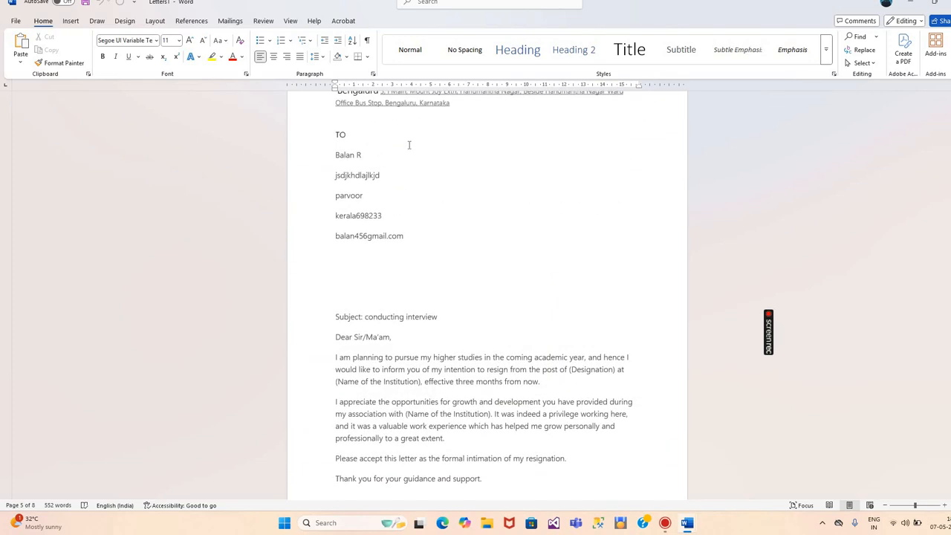
scroll(407, 144, up, 6)
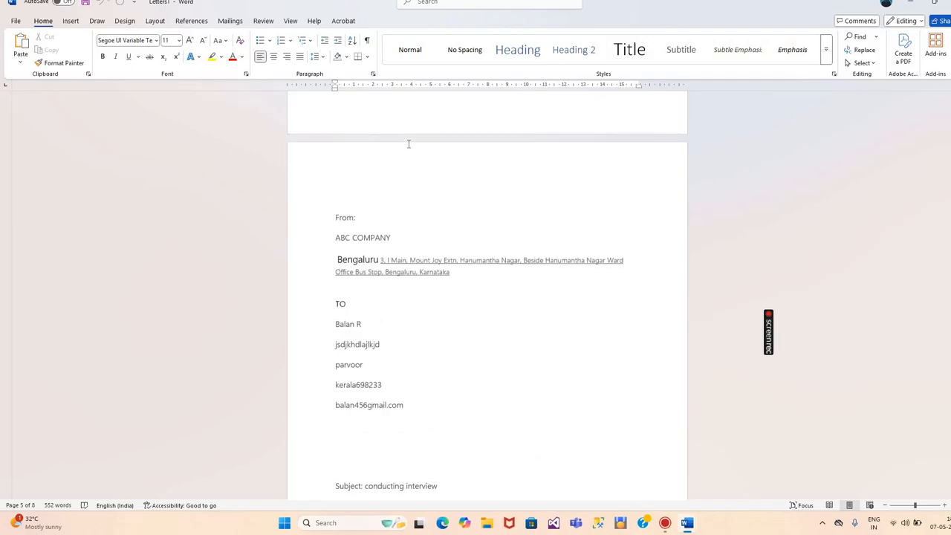
scroll(405, 143, up, 3)
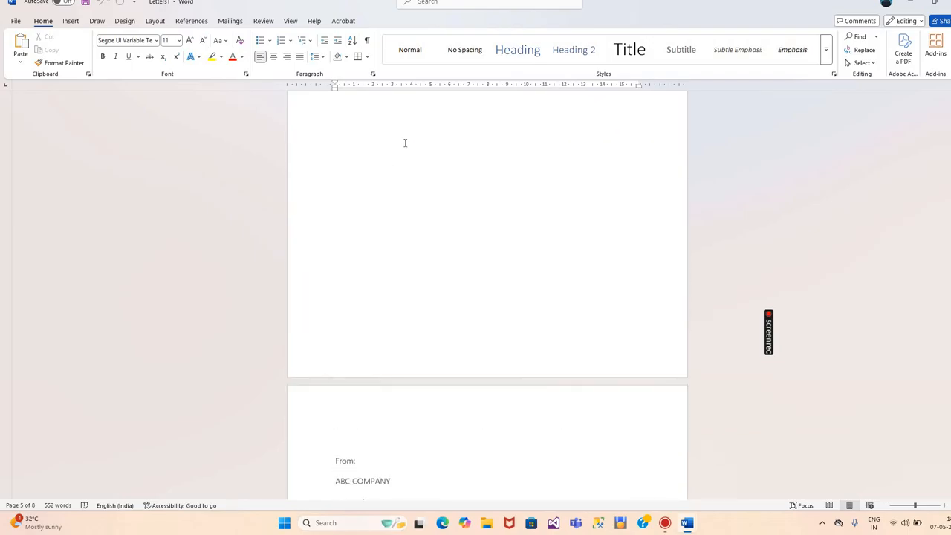
scroll(404, 142, up, 2)
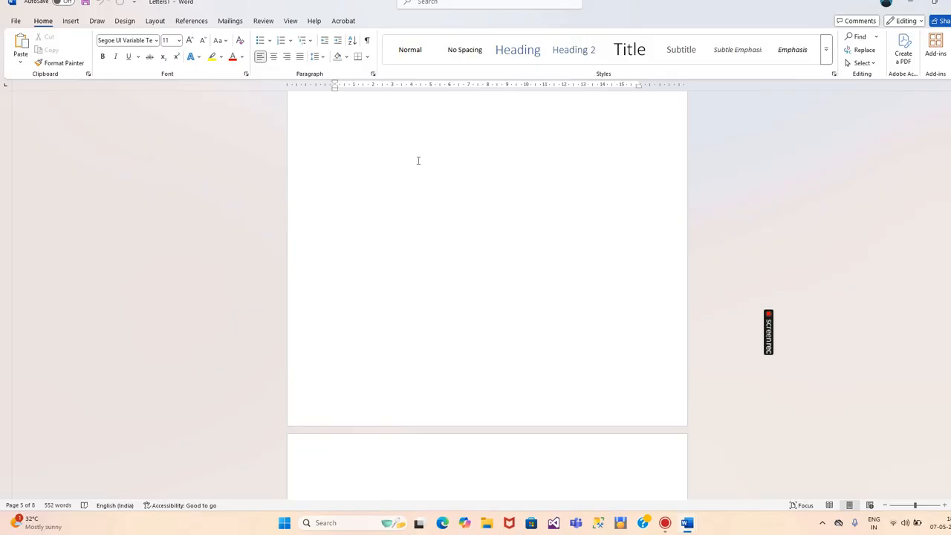